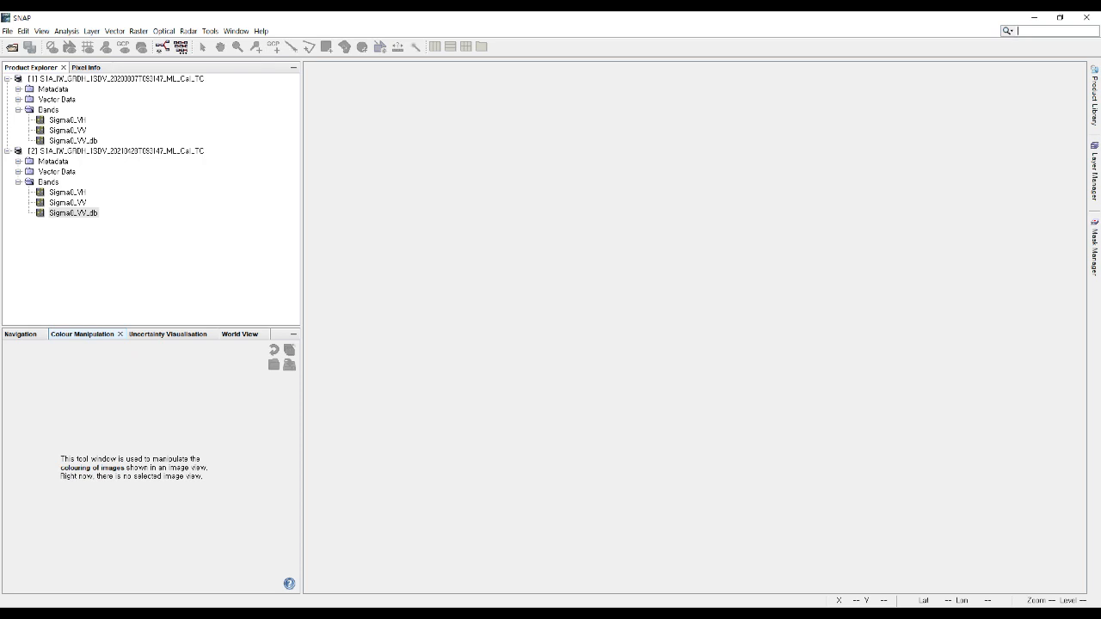
{"action": "left_click", "coordinate": [191, 79]}
{"action": "left_click", "coordinate": [187, 153]}
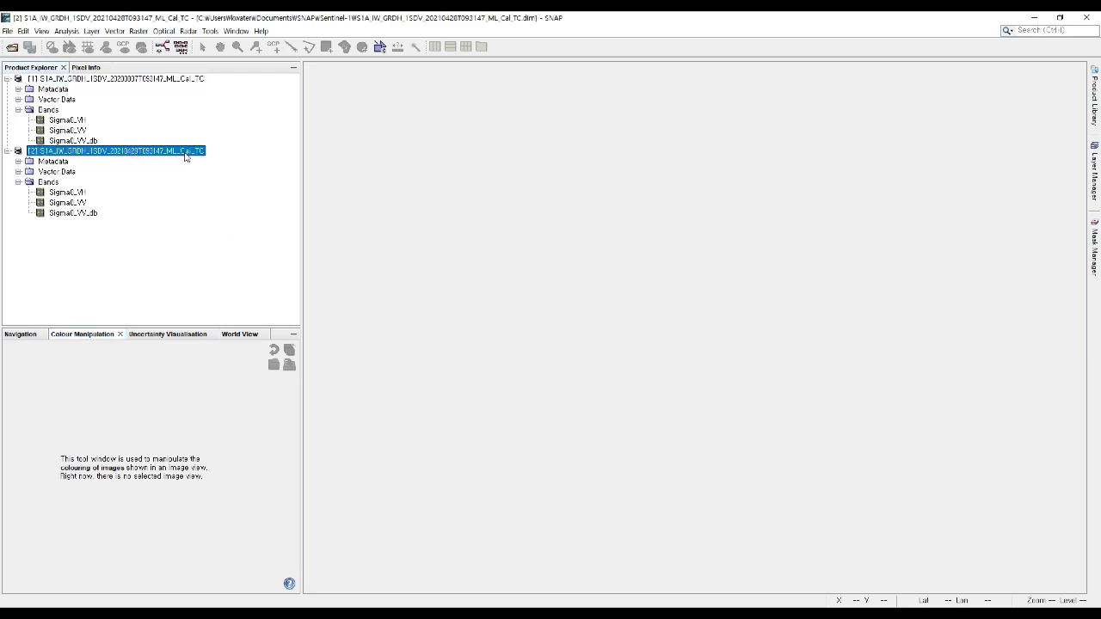
{"action": "left_click", "coordinate": [189, 81]}
{"action": "left_click", "coordinate": [193, 153]}
{"action": "left_click", "coordinate": [167, 79]}
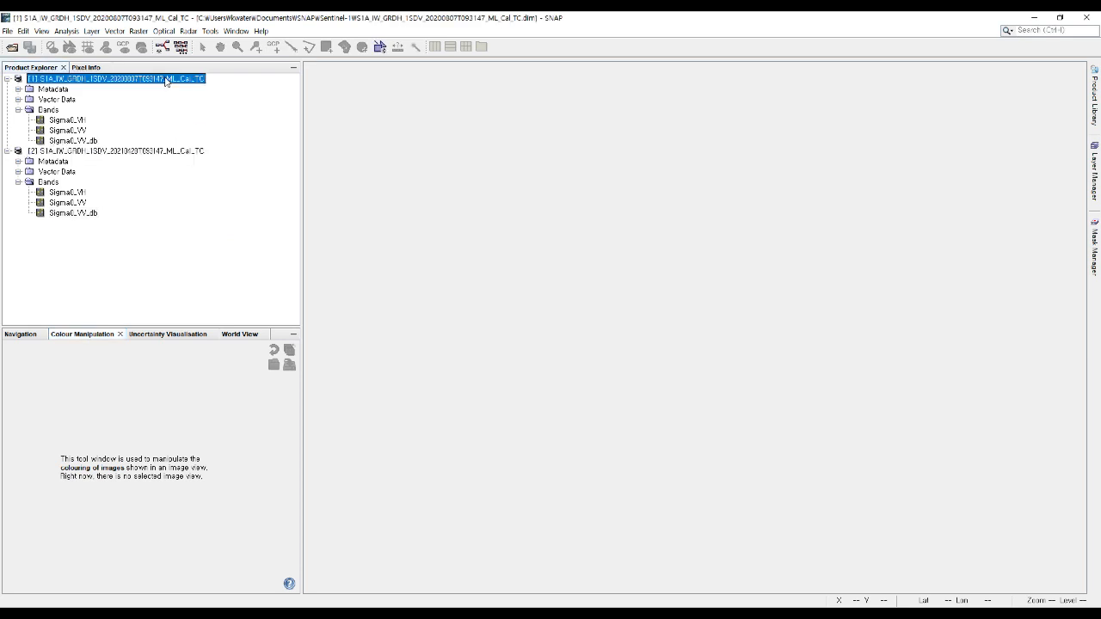
{"action": "left_click", "coordinate": [161, 153]}
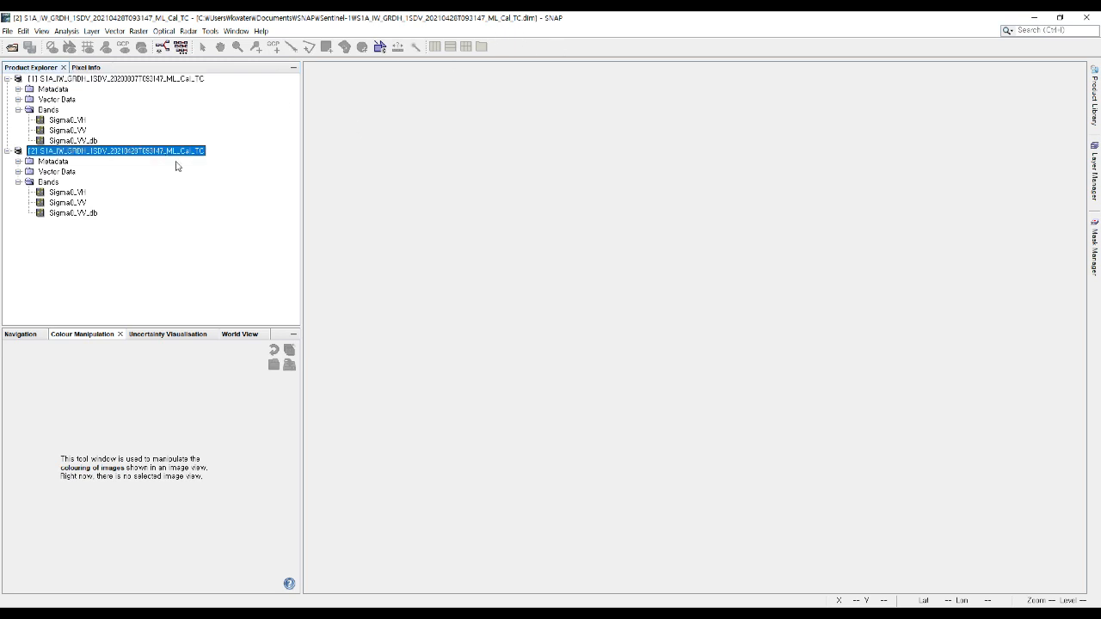
{"action": "left_click", "coordinate": [19, 110]}
{"action": "left_click", "coordinate": [19, 110]}
Open the Sigma0_VV_db band image of both the 20200807 and 20210428 products and bring the 20200807 image back into view
{"action": "left_click", "coordinate": [79, 141]}
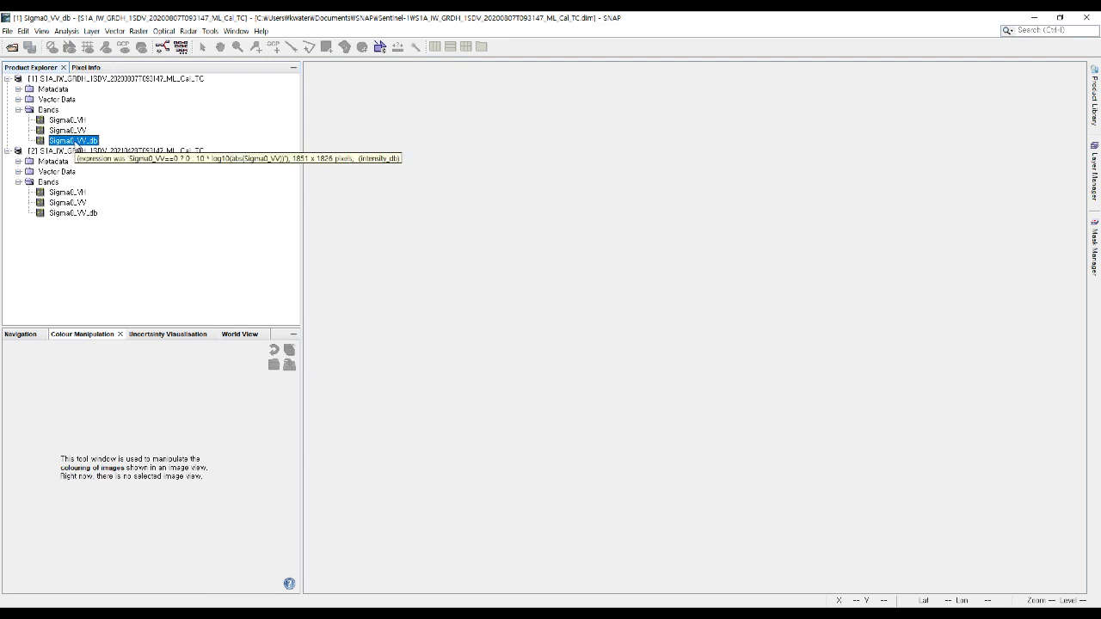
{"action": "double_click", "coordinate": [76, 141]}
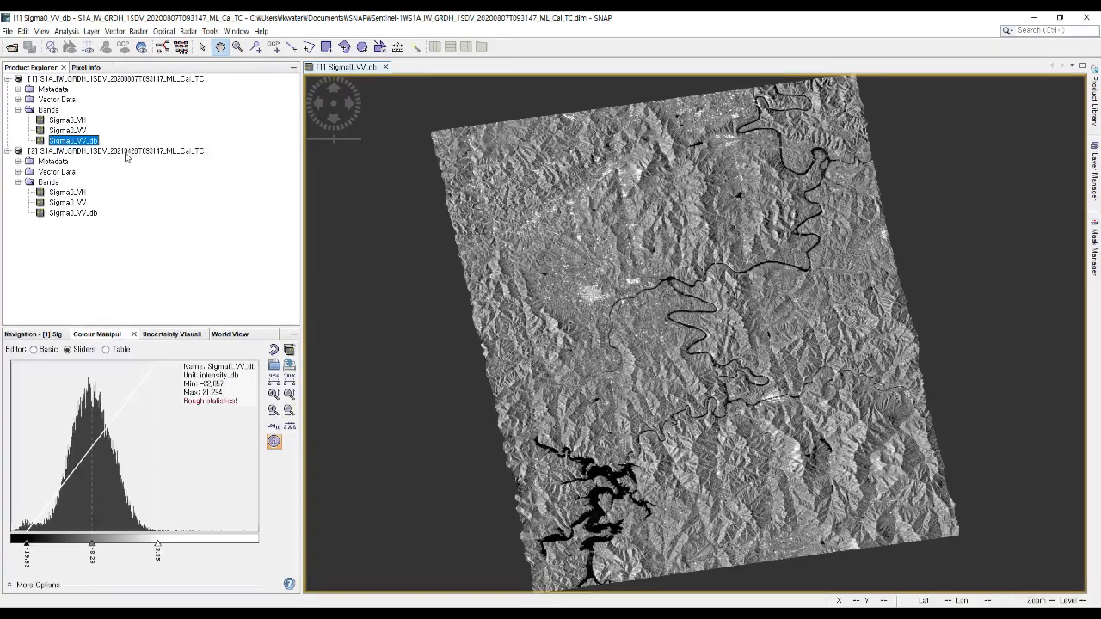
{"action": "double_click", "coordinate": [79, 214]}
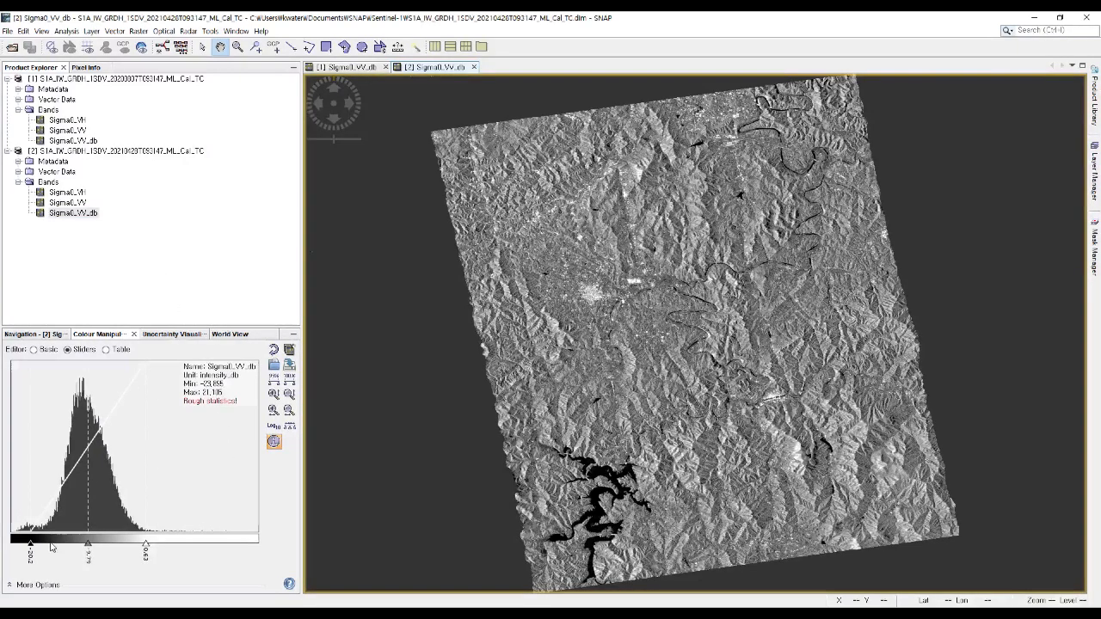
{"action": "left_click", "coordinate": [345, 67]}
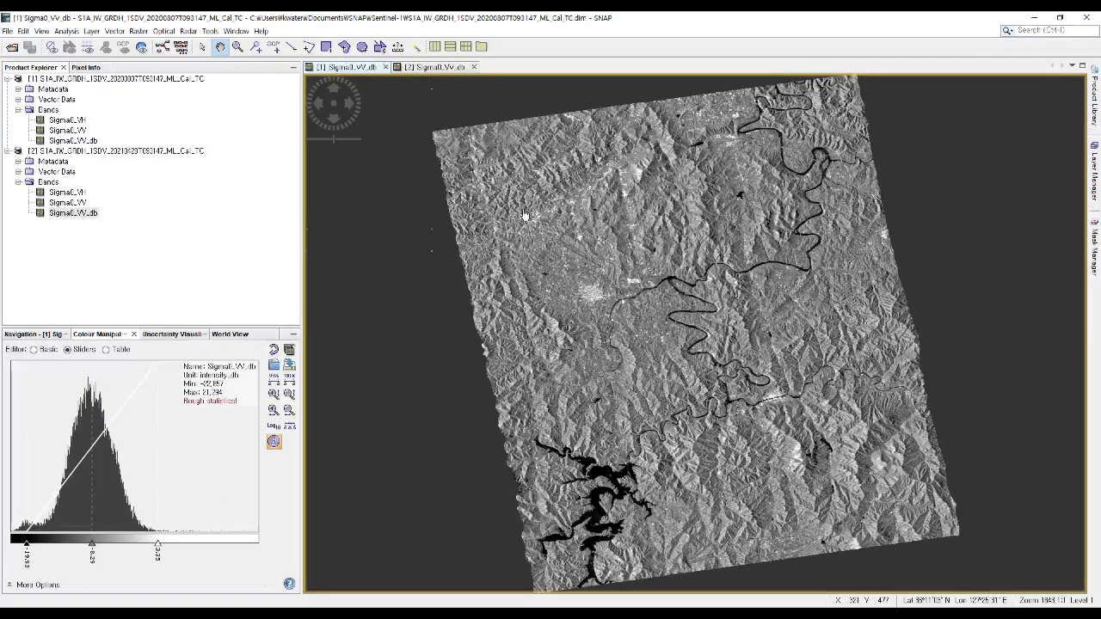
Start Create Stack from the radar coregistration stack tools and add both opened products as its inputs
{"action": "left_click", "coordinate": [191, 31]}
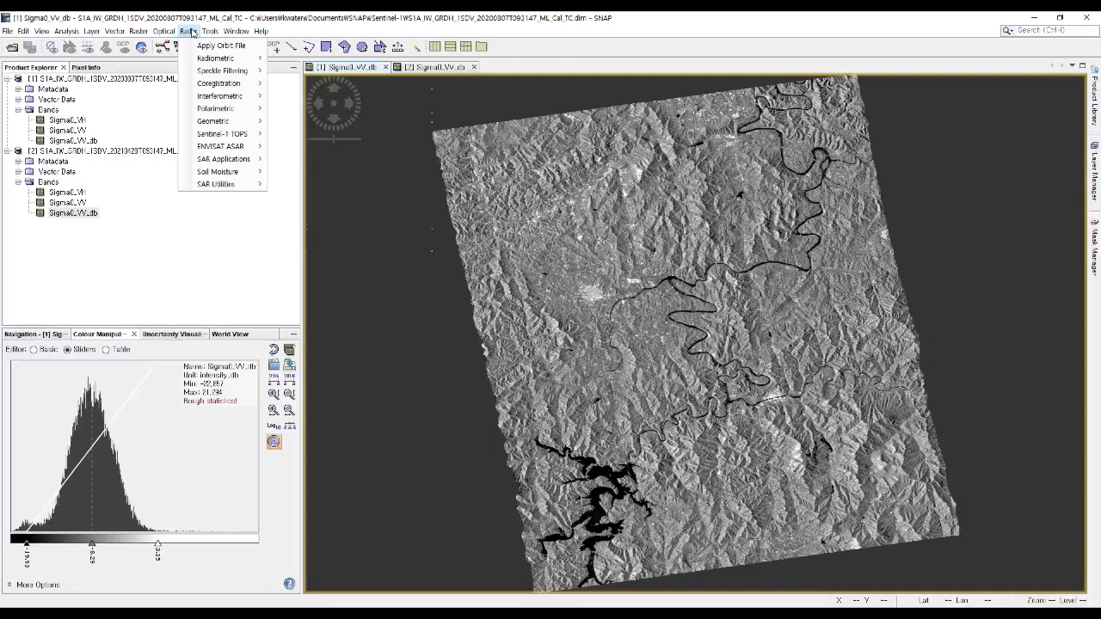
{"action": "mouse_move", "coordinate": [217, 121]}
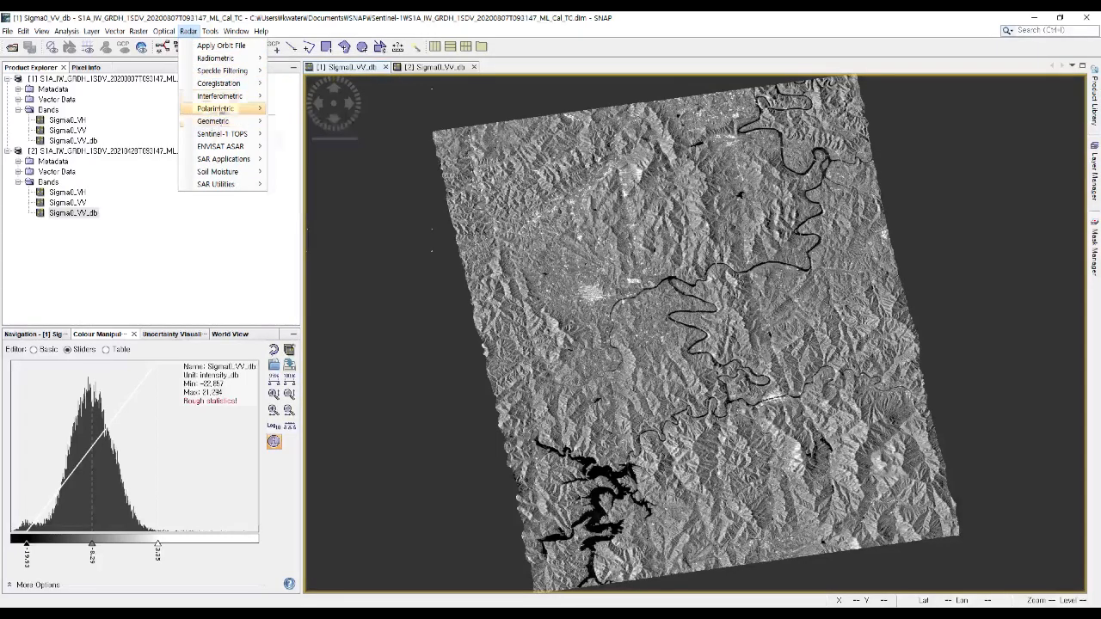
{"action": "mouse_move", "coordinate": [226, 85]}
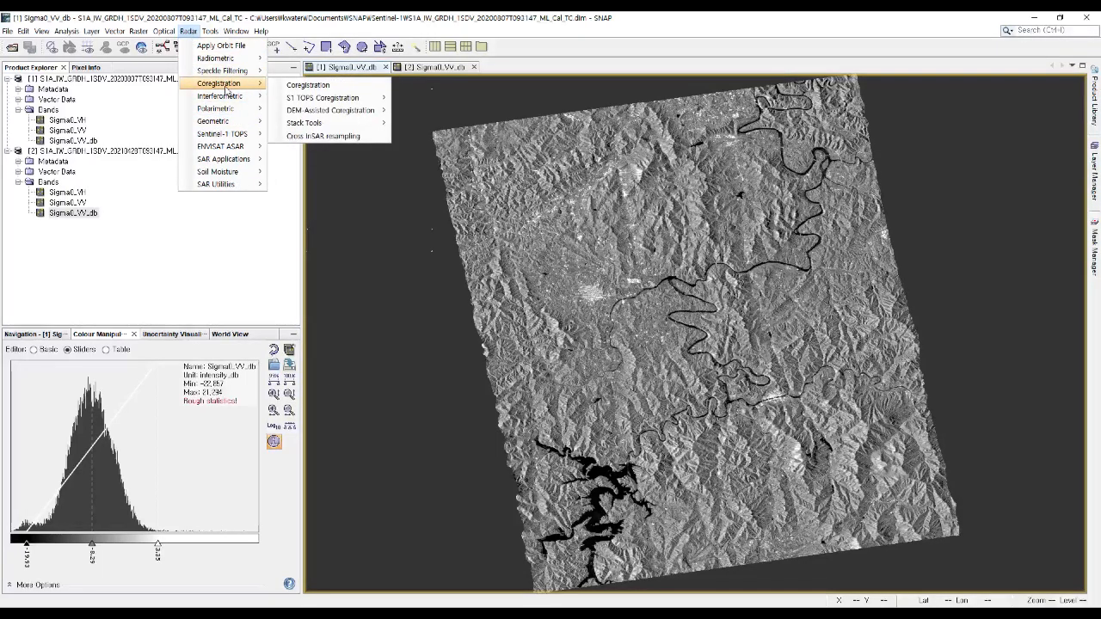
{"action": "mouse_move", "coordinate": [297, 126]}
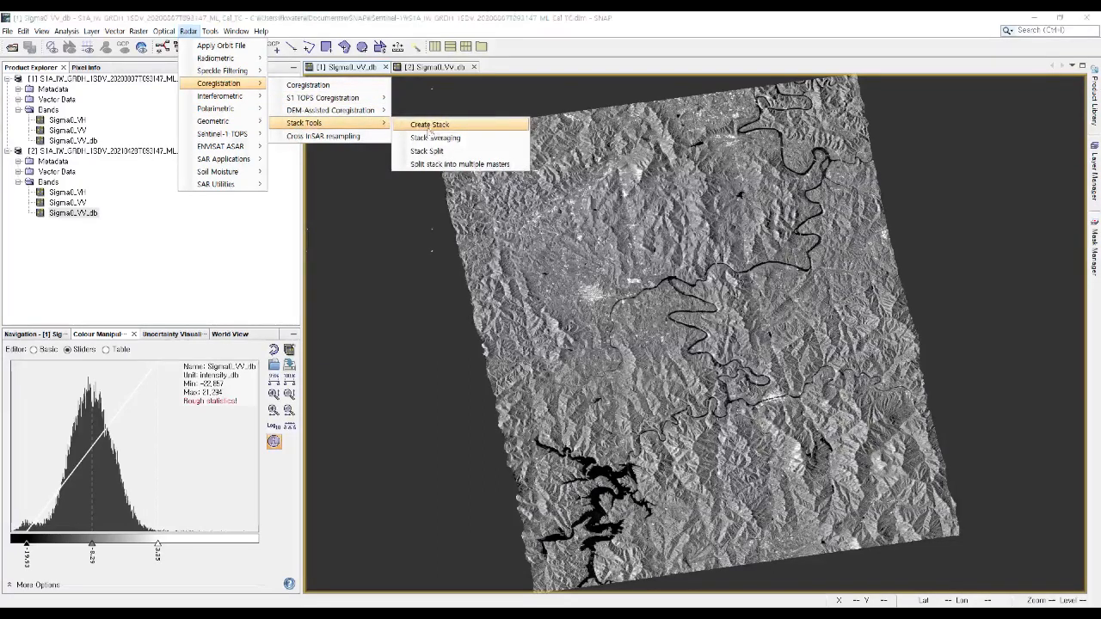
{"action": "left_click", "coordinate": [429, 129]}
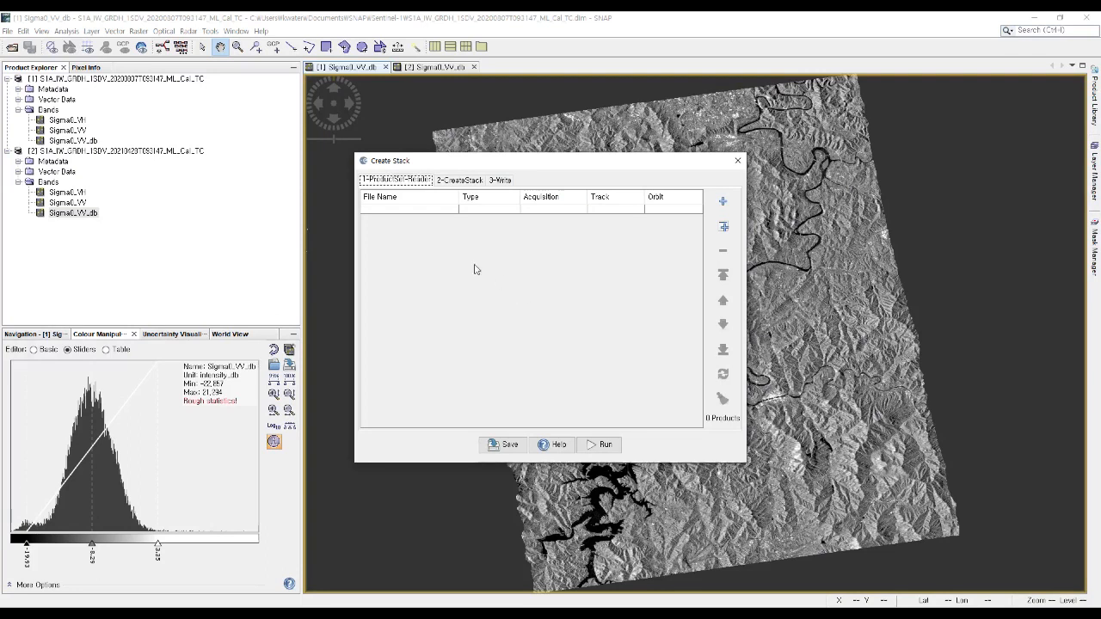
{"action": "left_click", "coordinate": [723, 229]}
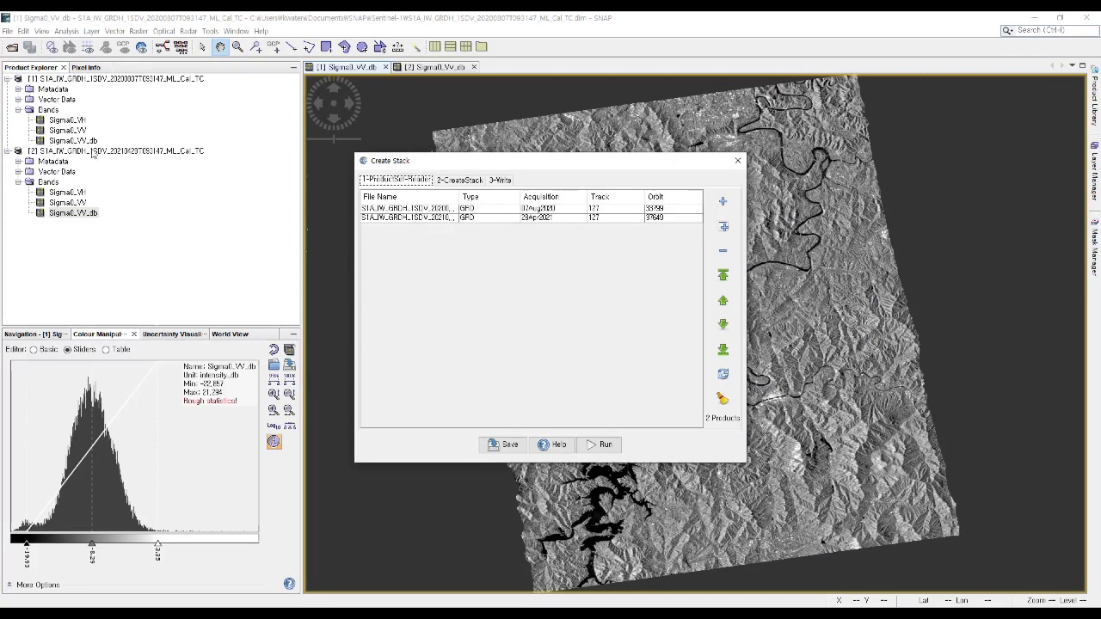
{"action": "left_click", "coordinate": [723, 201]}
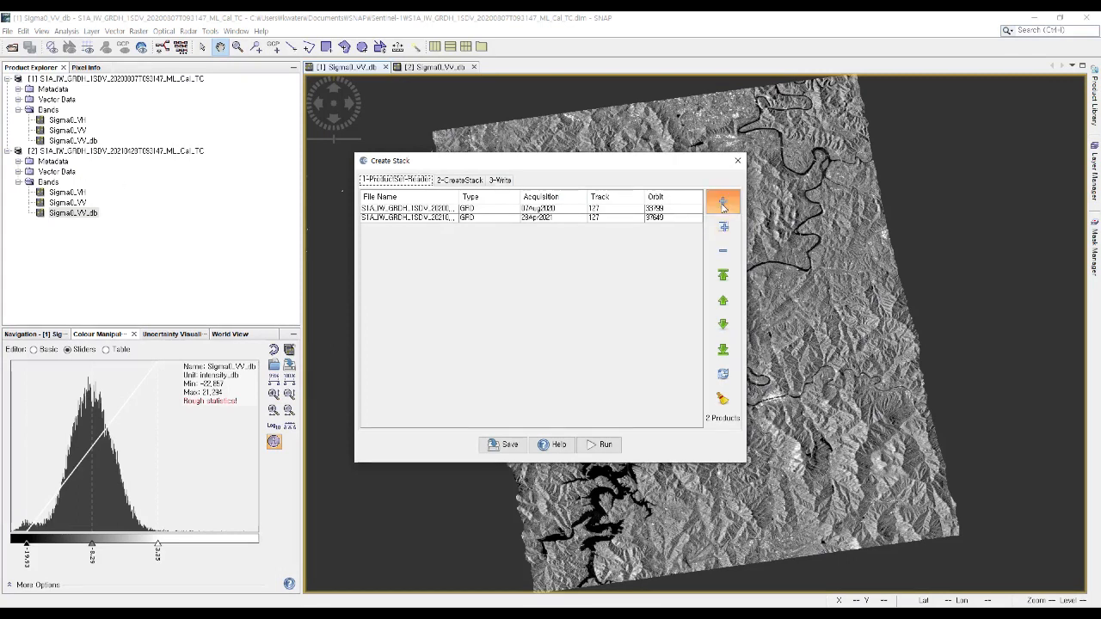
{"action": "left_click", "coordinate": [742, 196]}
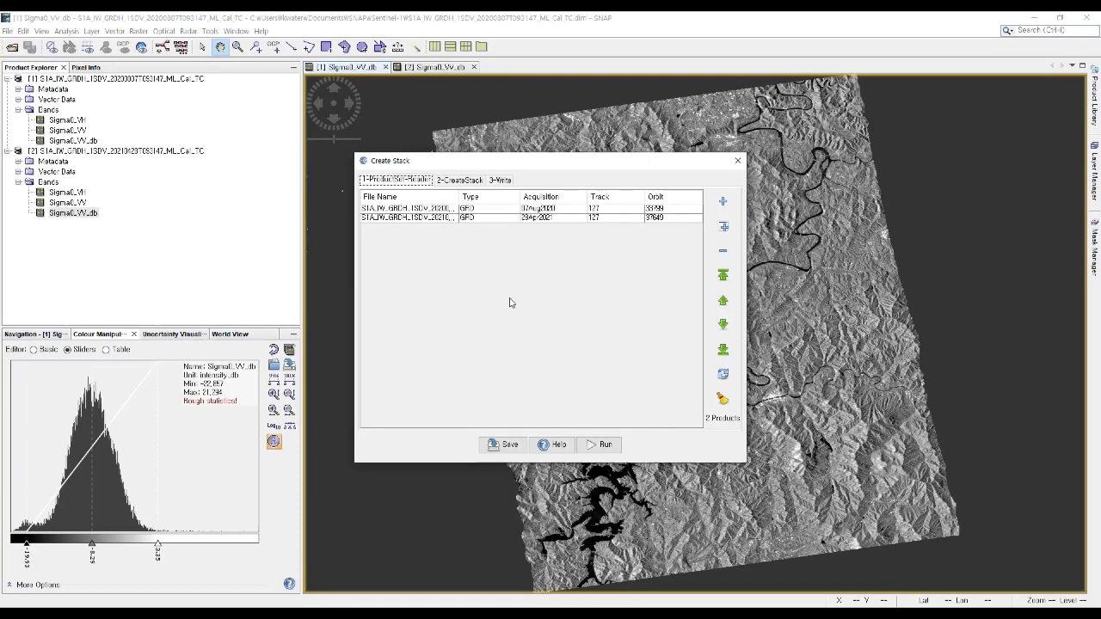
Set the stack's Initial Offset Method to Product Geolocation, keeping Resampling Type at NONE
{"action": "left_click", "coordinate": [463, 181]}
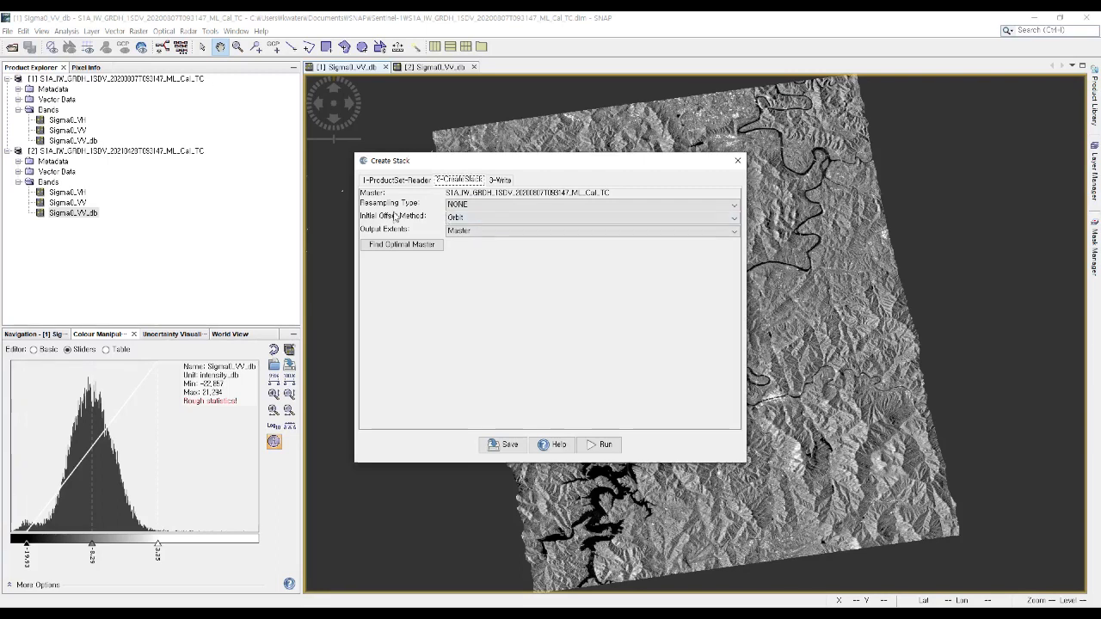
{"action": "left_click", "coordinate": [456, 220]}
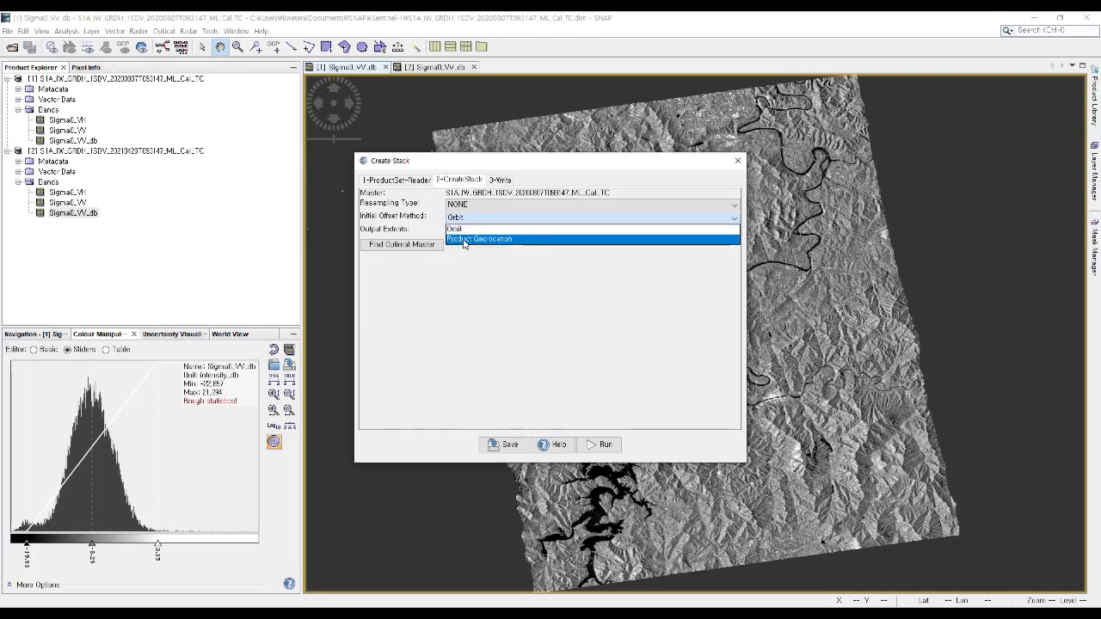
{"action": "left_click", "coordinate": [520, 246]}
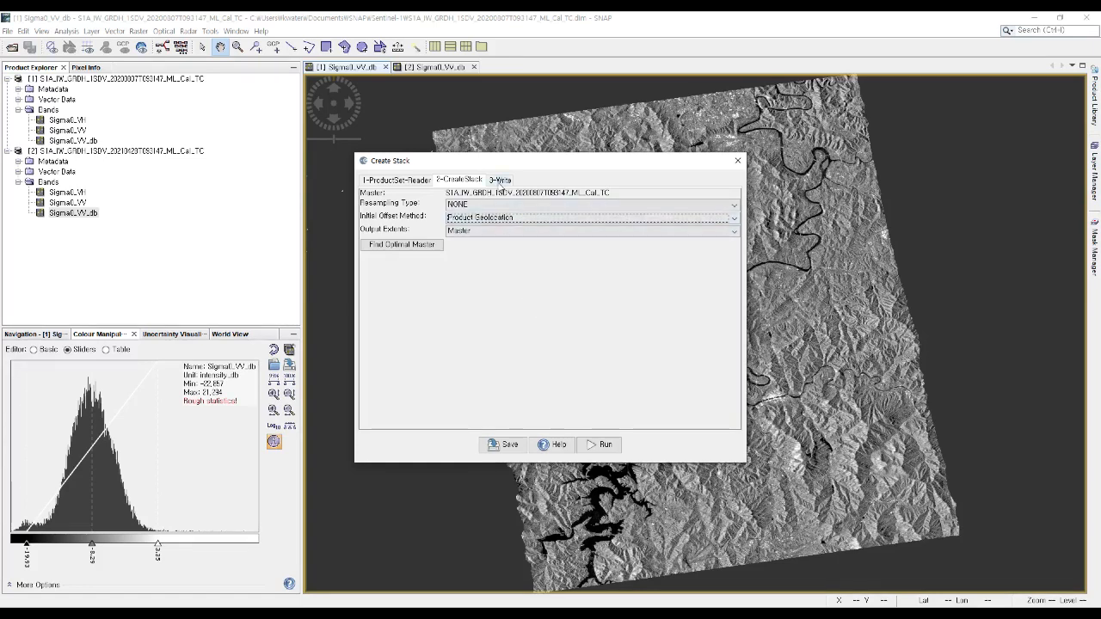
Check the stack's output settings and input list, run the stack creation with the default output name, and close Create Stack
{"action": "left_click", "coordinate": [501, 182]}
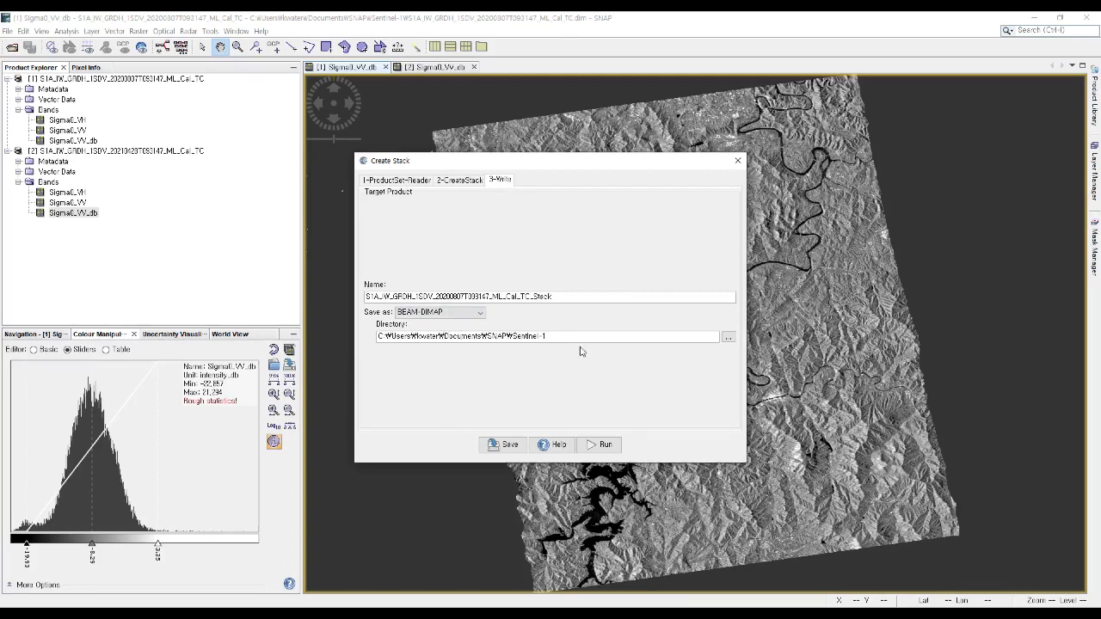
{"action": "left_click", "coordinate": [411, 182]}
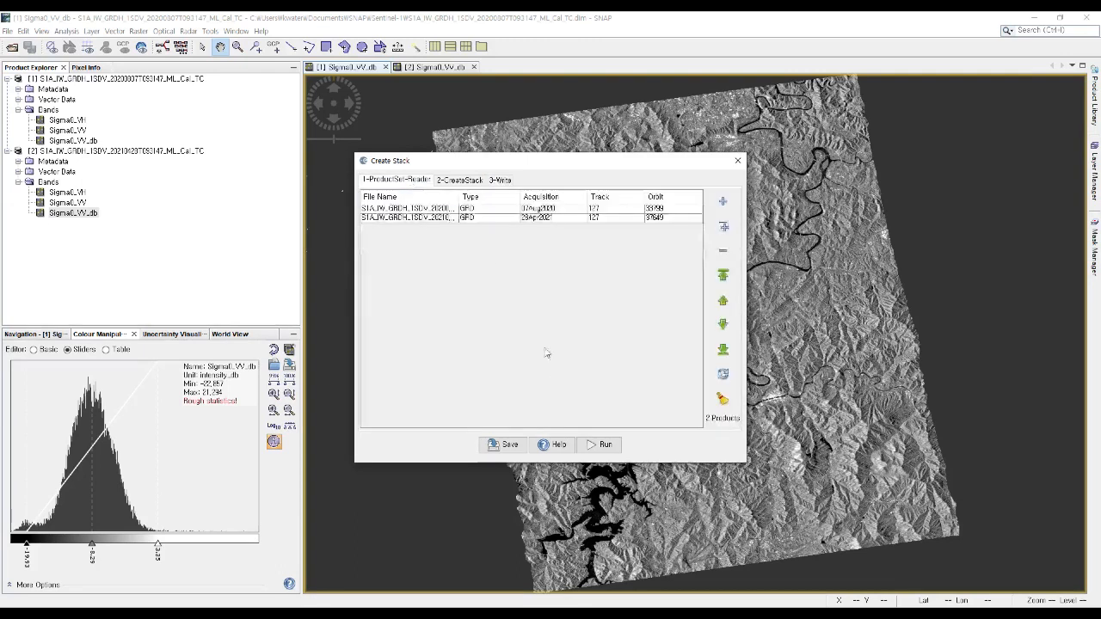
{"action": "left_click", "coordinate": [600, 447]}
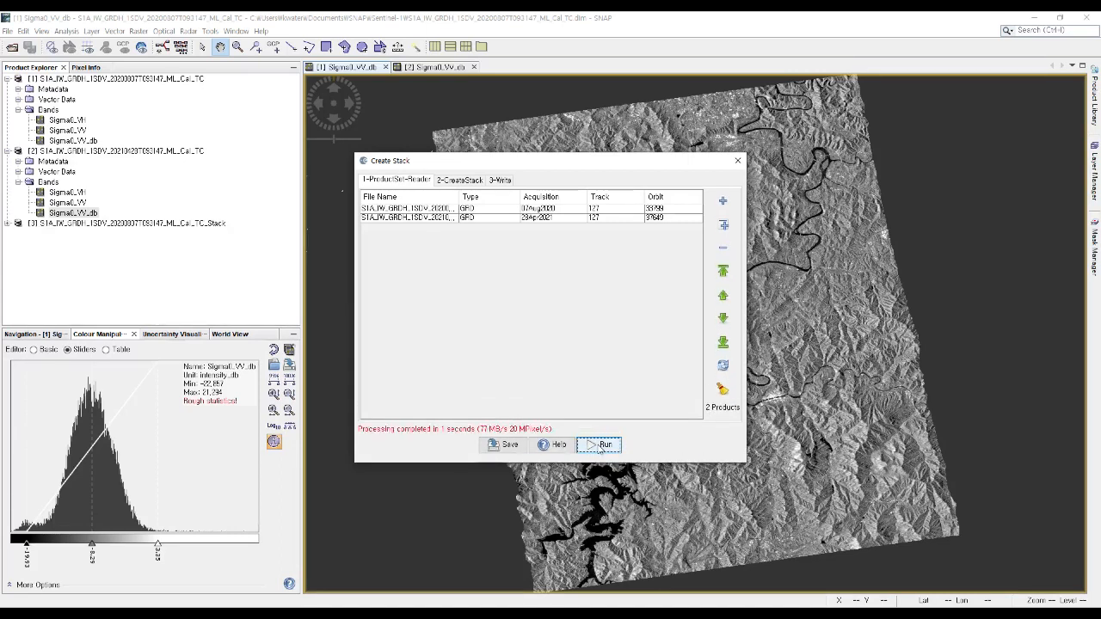
{"action": "left_click", "coordinate": [737, 161]}
Close both open Sigma0_VV_db images and collapse the two source products in the product tree
{"action": "left_click", "coordinate": [473, 66]}
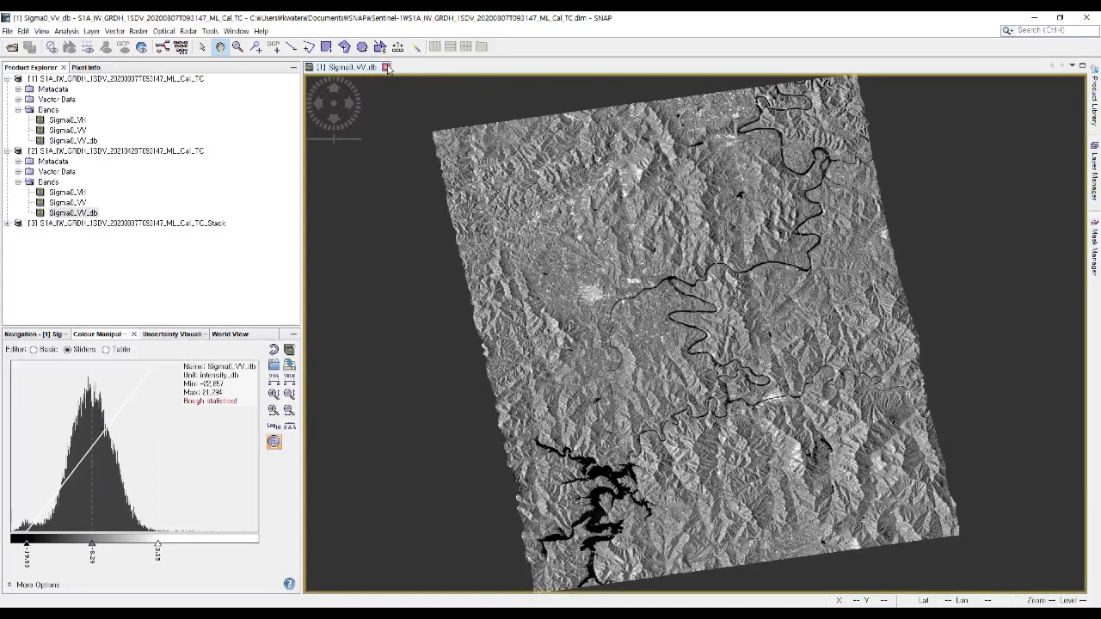
{"action": "left_click", "coordinate": [386, 66]}
{"action": "left_click", "coordinate": [7, 78]}
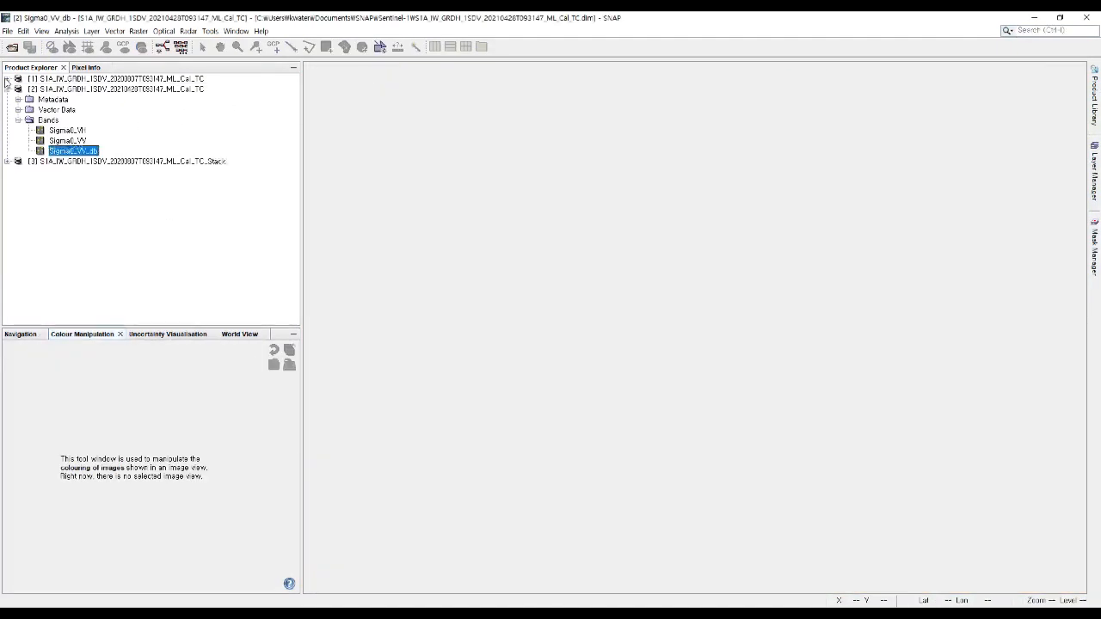
{"action": "left_click", "coordinate": [7, 89]}
Expand the stack product's bands and examine the 07Aug2020 master and 28Apr2021 slave entries
{"action": "left_click", "coordinate": [7, 99]}
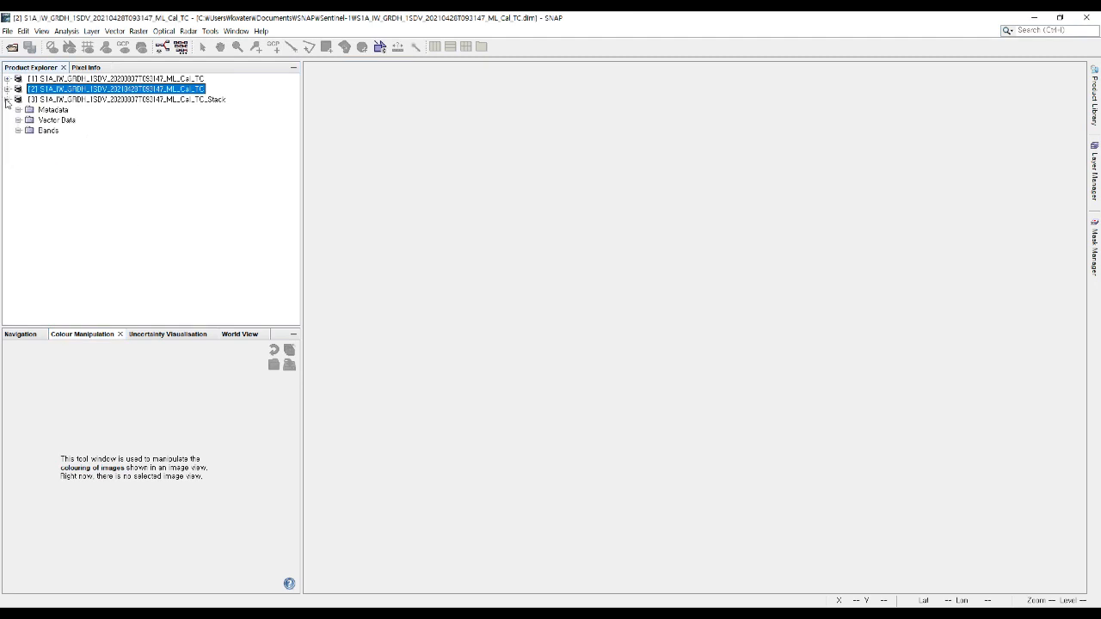
{"action": "left_click", "coordinate": [18, 131]}
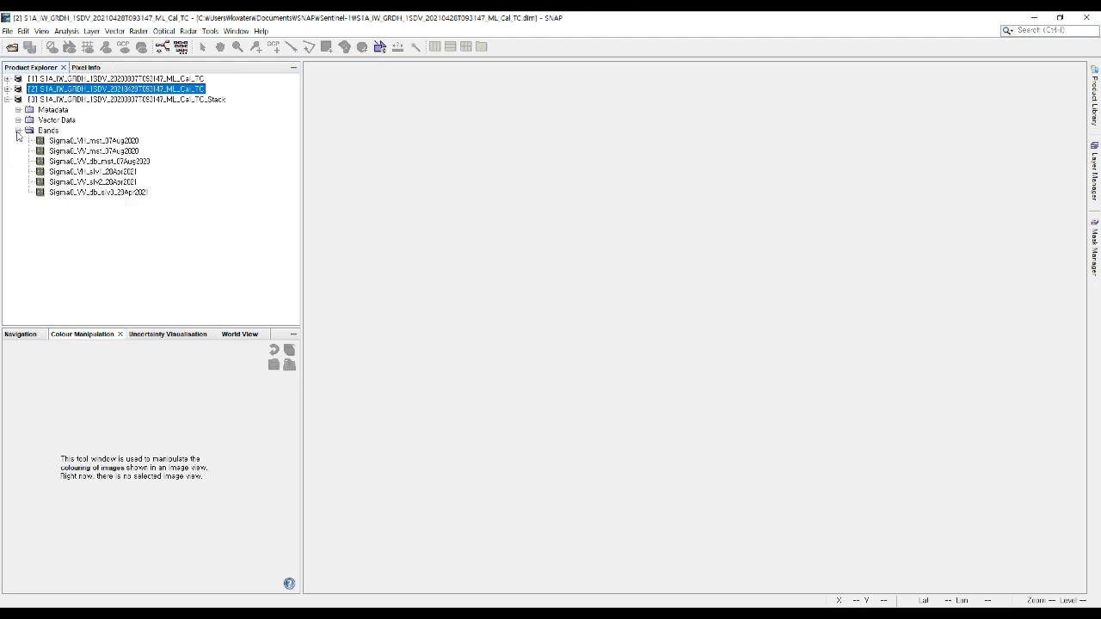
{"action": "left_click", "coordinate": [83, 142]}
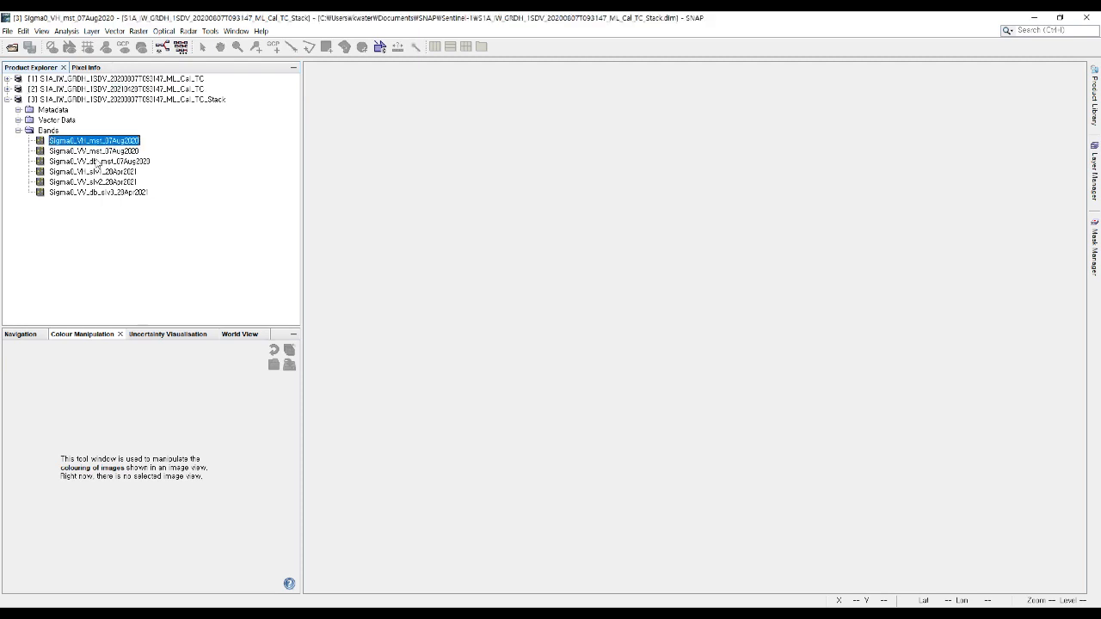
{"action": "left_click", "coordinate": [98, 152]}
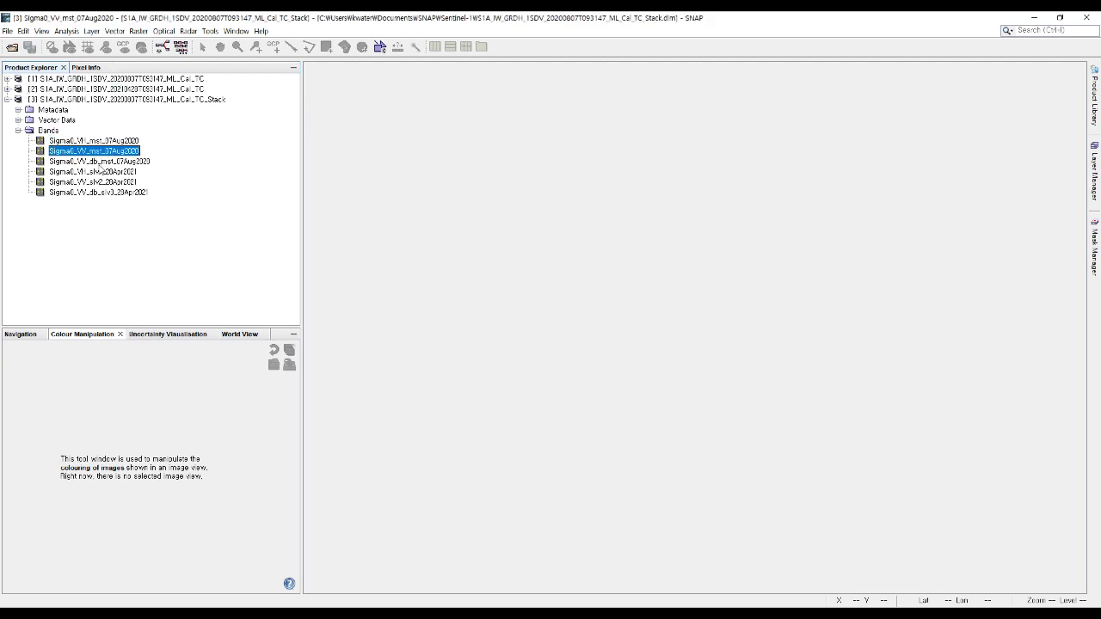
{"action": "left_click", "coordinate": [104, 172]}
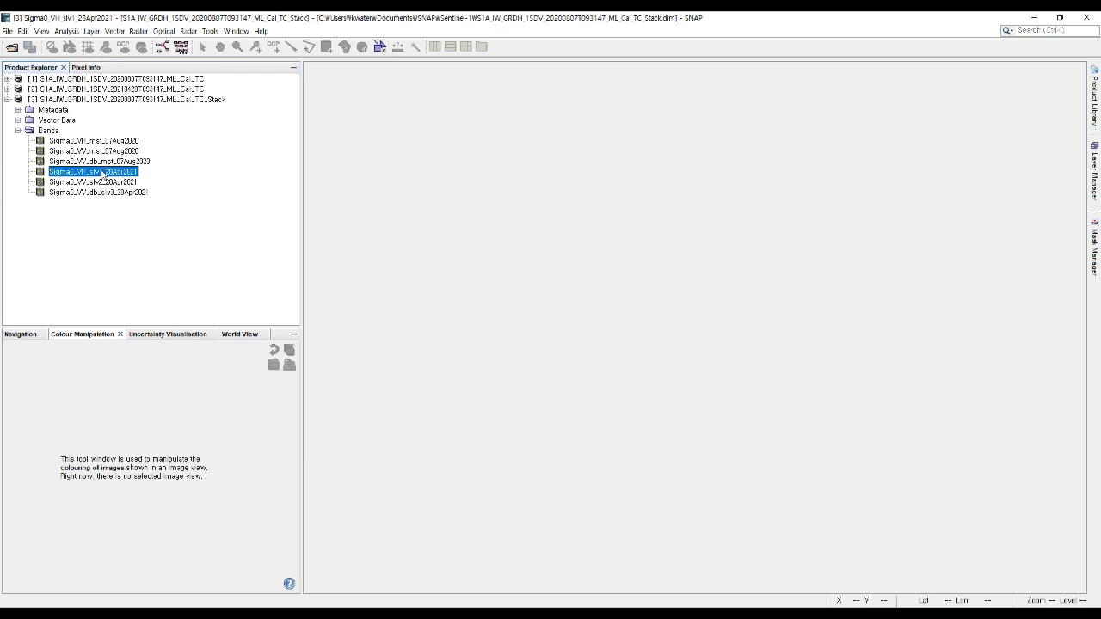
Open the stack's Sigma0_VV_db_mst_07Aug2020 and Sigma0_VV_db_slv3_28Apr2021 band images
{"action": "left_click", "coordinate": [102, 162]}
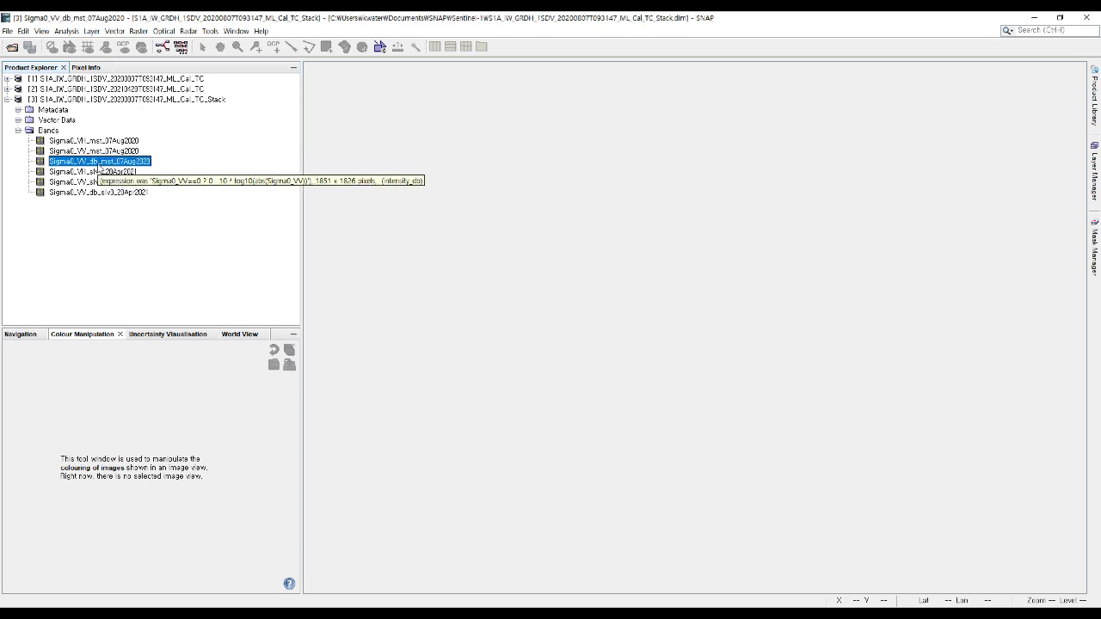
{"action": "double_click", "coordinate": [99, 164]}
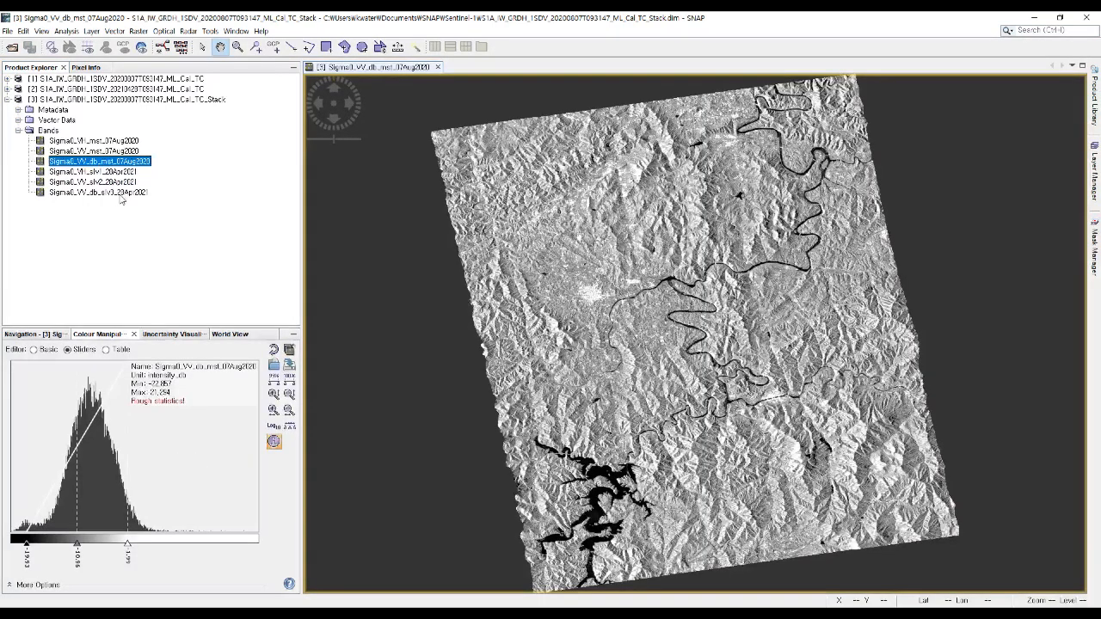
{"action": "left_click", "coordinate": [122, 196]}
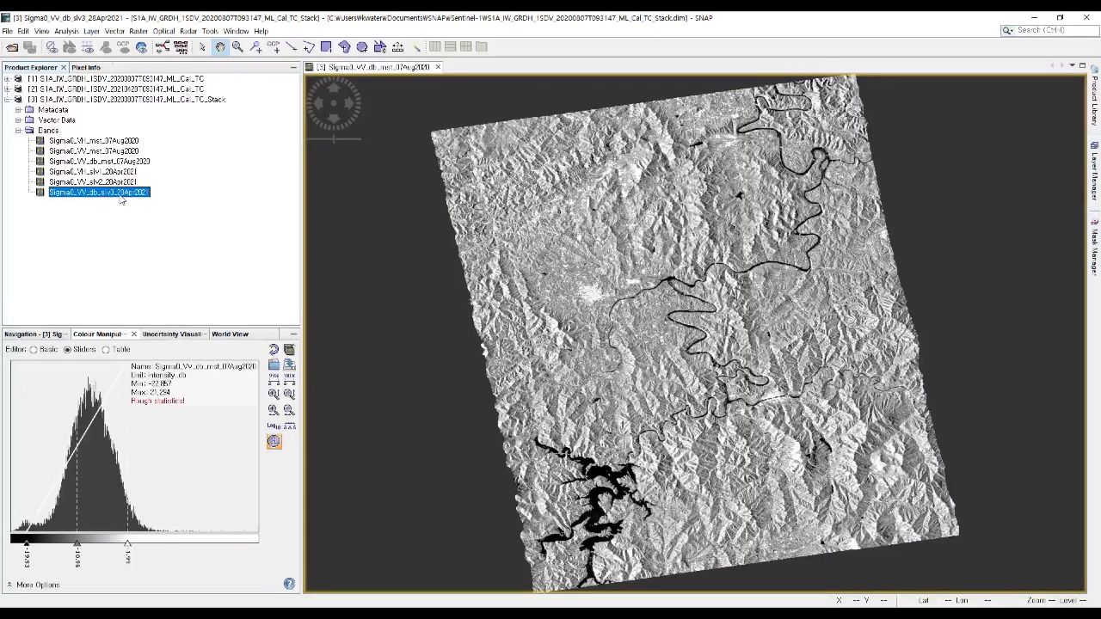
{"action": "double_click", "coordinate": [121, 196]}
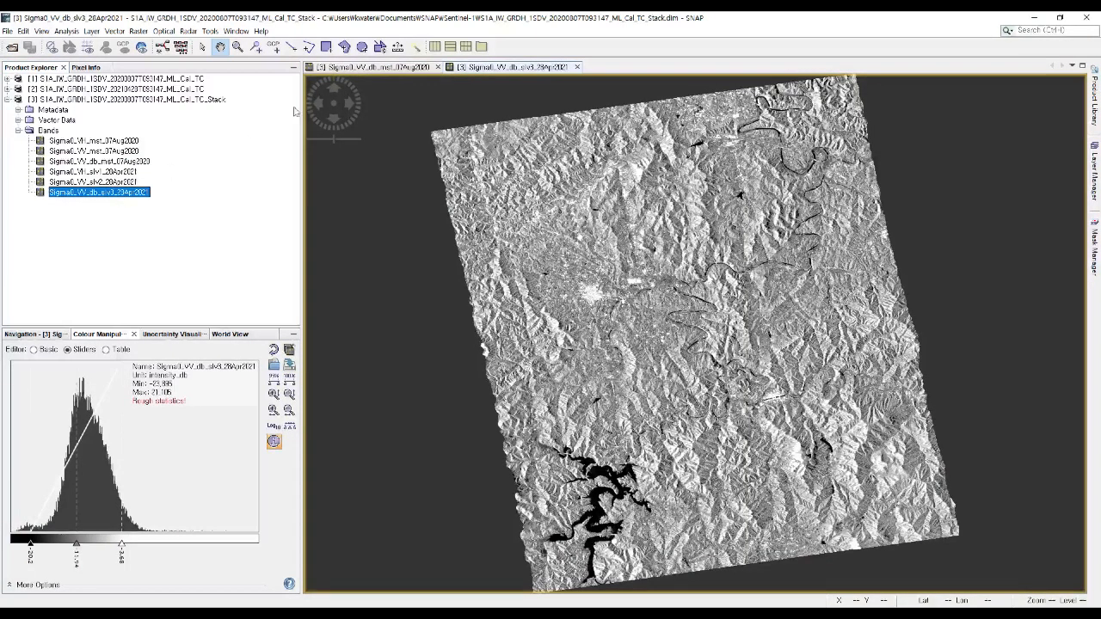
Set the white point of the 07Aug2020 master image's colour stretch to about 3.65 and display the 28Apr2021 slave image
{"action": "left_click", "coordinate": [376, 68]}
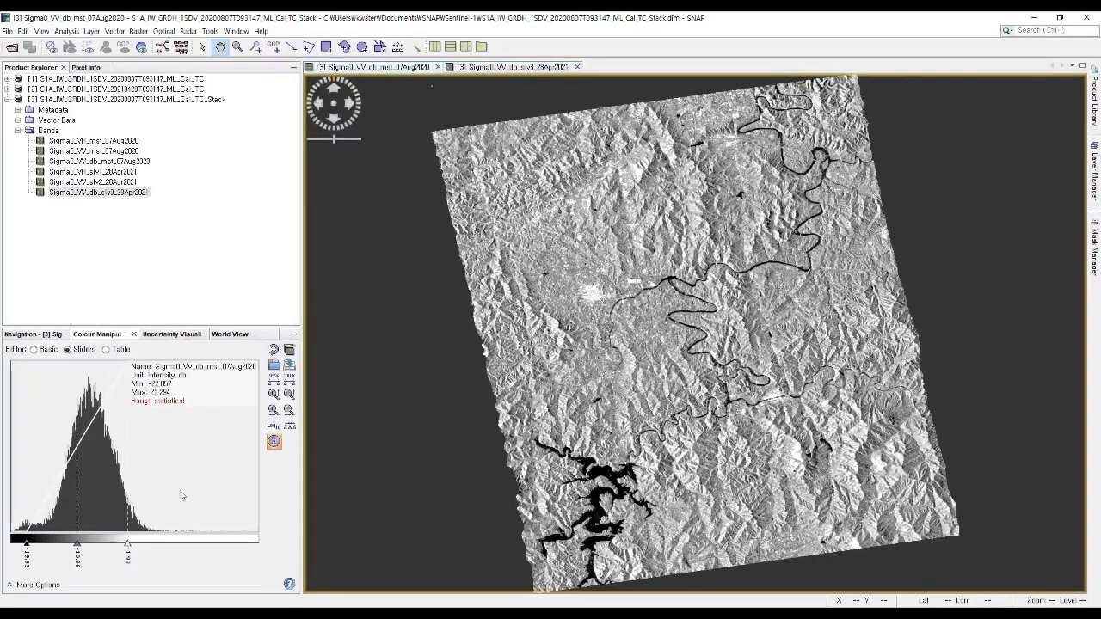
{"action": "left_click_drag", "start_coordinate": [129, 547], "coordinate": [160, 552]}
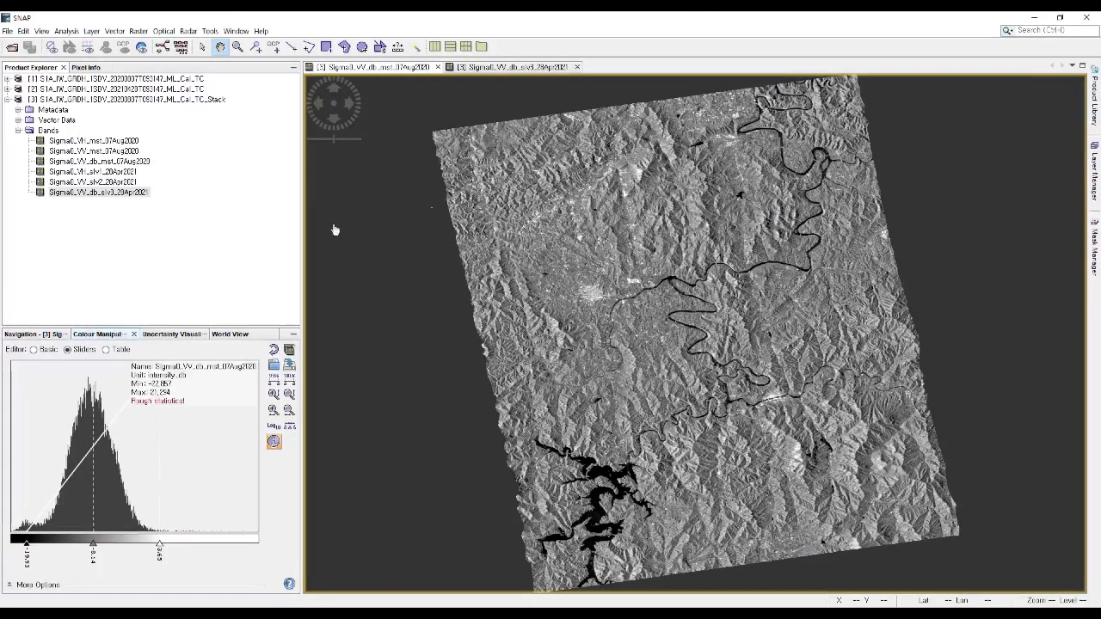
{"action": "left_click", "coordinate": [481, 71]}
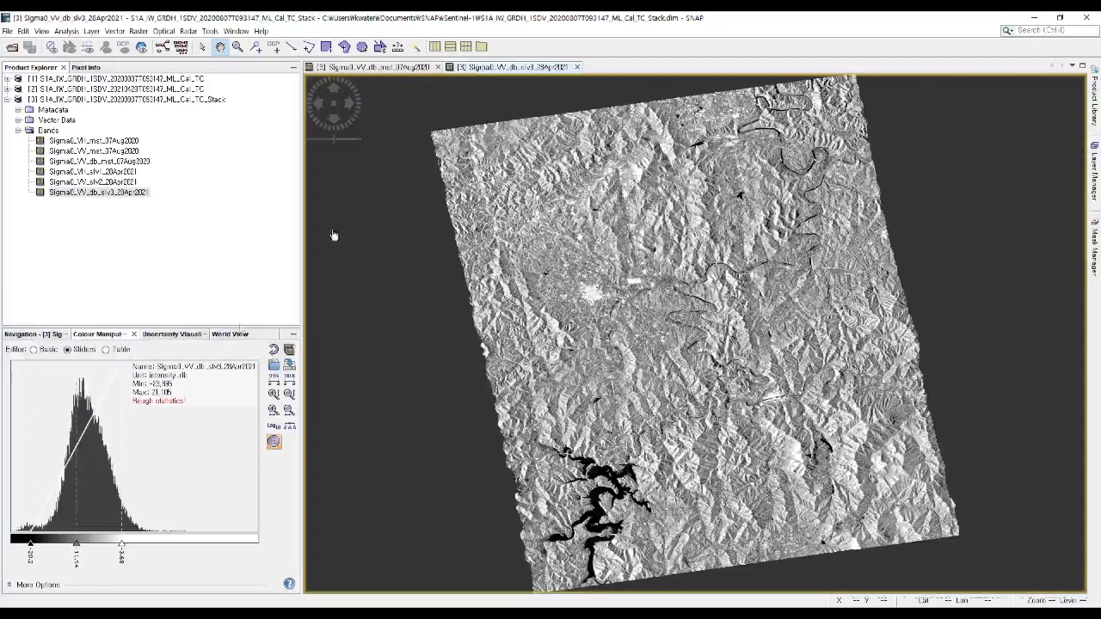
Set the white point of the 28Apr2021 slave image's colour stretch to about 0.42 and compare it with the 07Aug2020 image
{"action": "left_click_drag", "start_coordinate": [123, 548], "coordinate": [148, 550]}
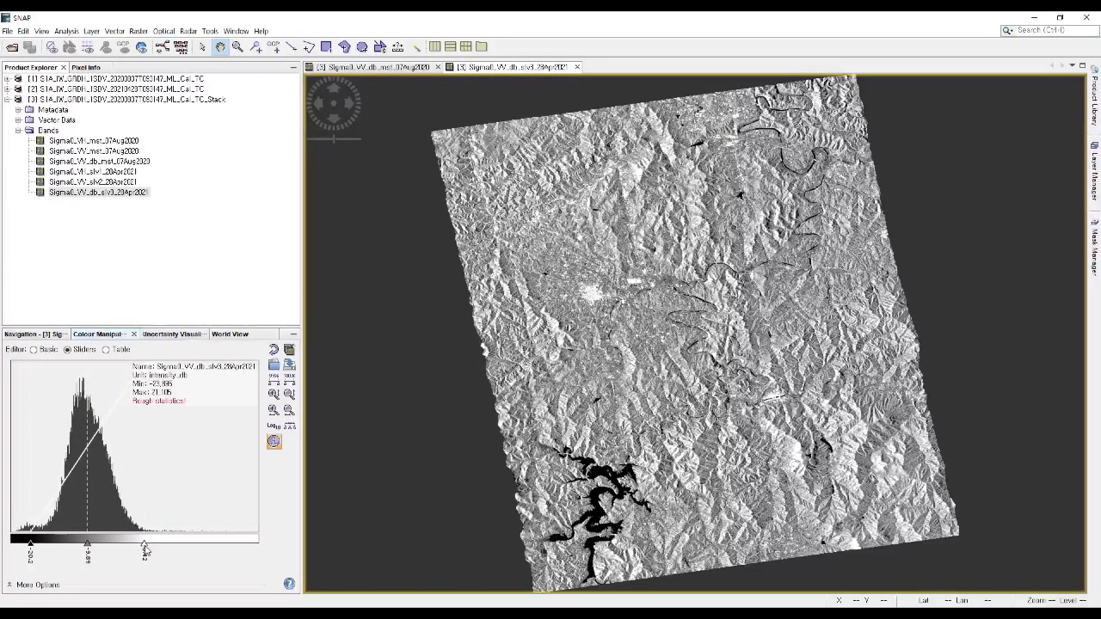
{"action": "left_click", "coordinate": [402, 69]}
{"action": "left_click", "coordinate": [482, 67]}
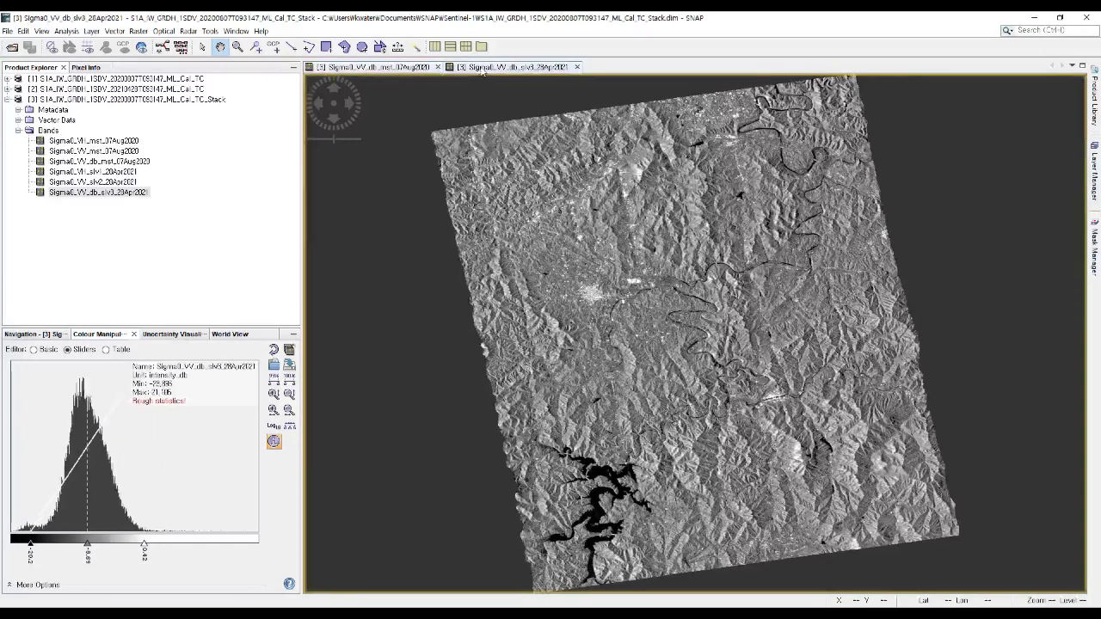
{"action": "left_click", "coordinate": [401, 68]}
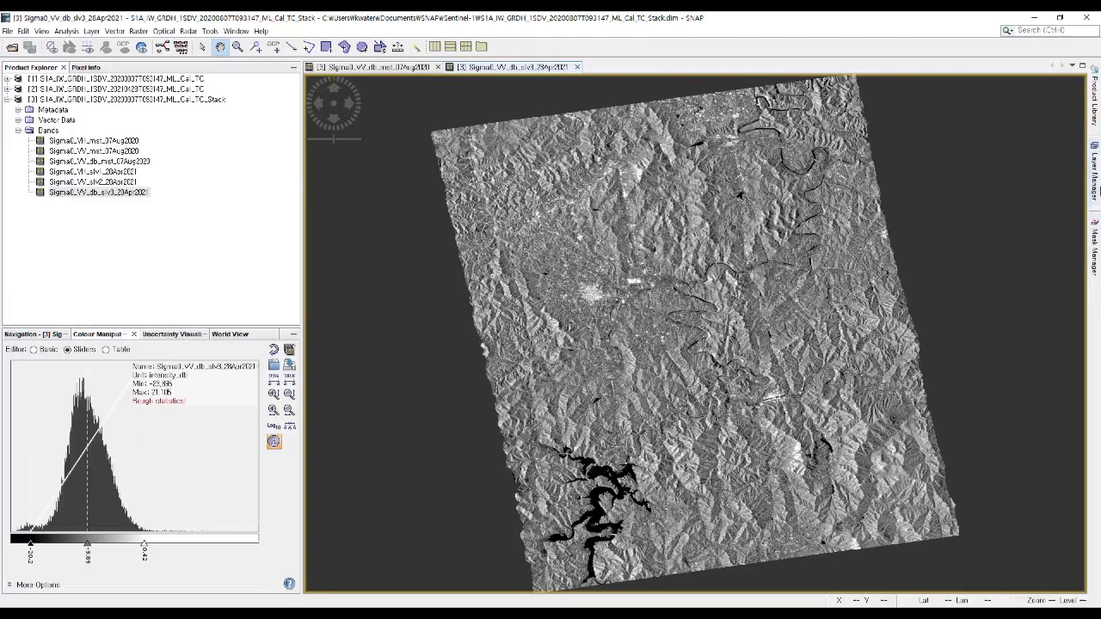
Add the stack's Sigma0_VV_db_mst_07Aug2020 band as an image layer over the 28Apr2021 slave image
{"action": "left_click", "coordinate": [1095, 191]}
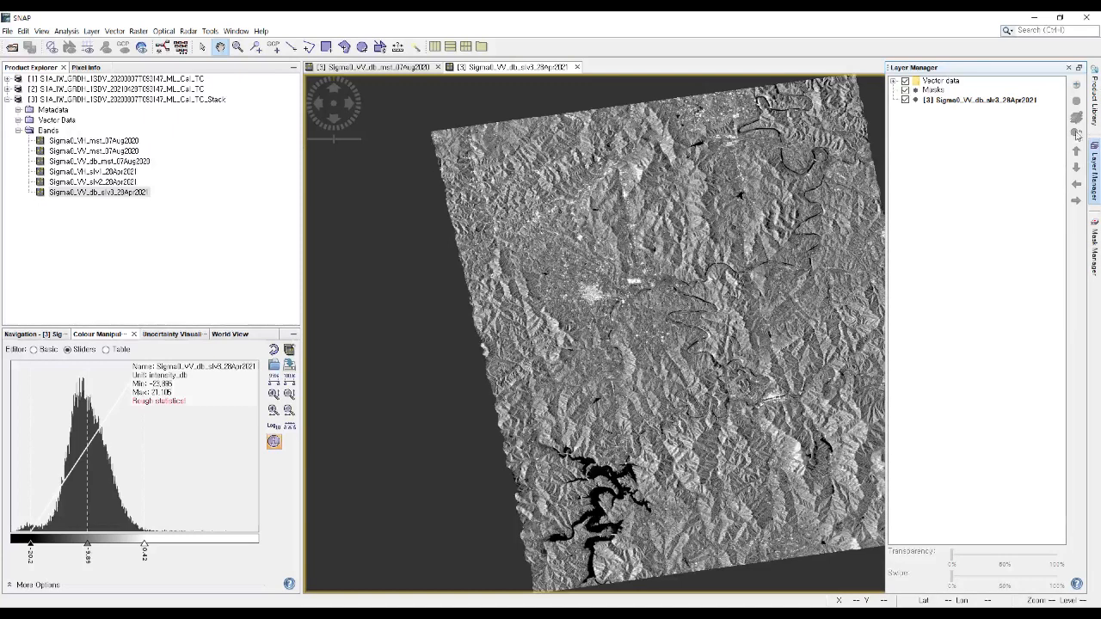
{"action": "left_click", "coordinate": [1077, 87]}
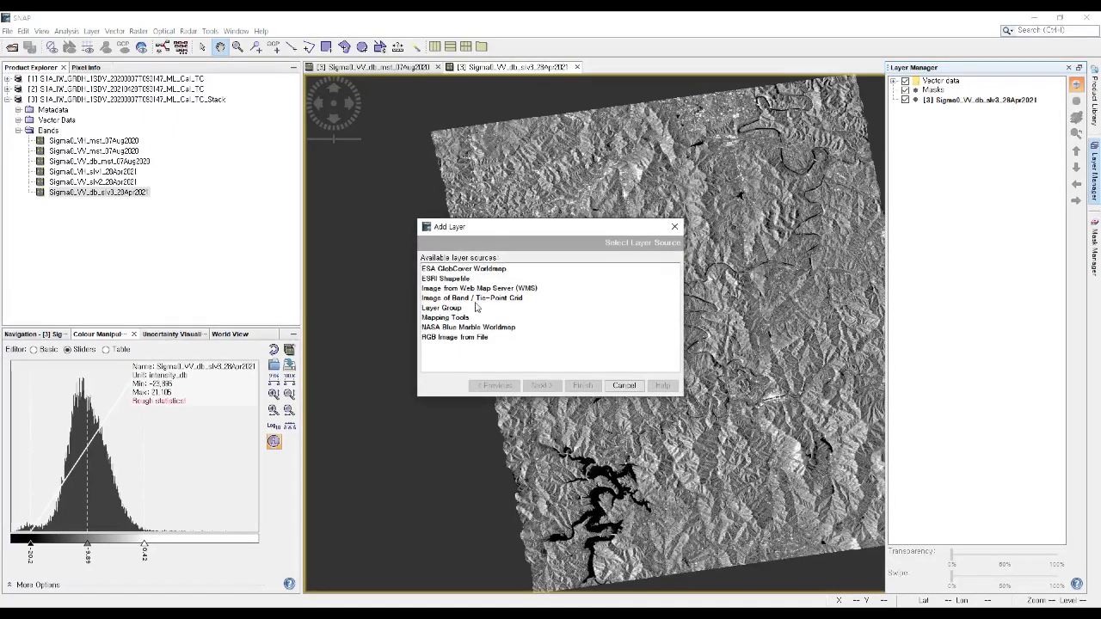
{"action": "left_click", "coordinate": [448, 299]}
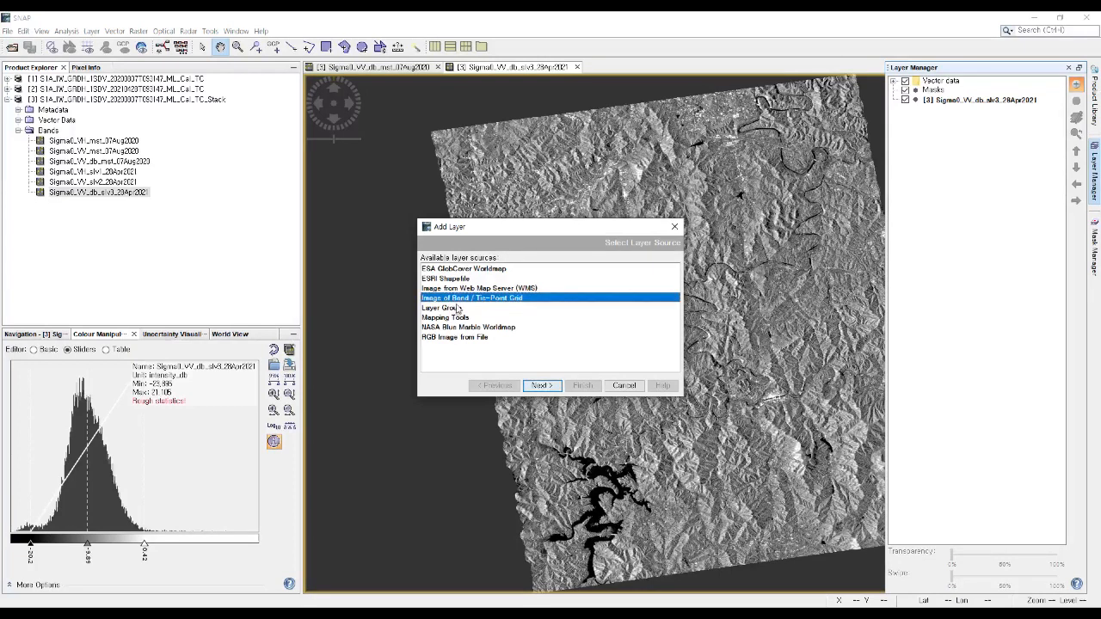
{"action": "left_click", "coordinate": [542, 385]}
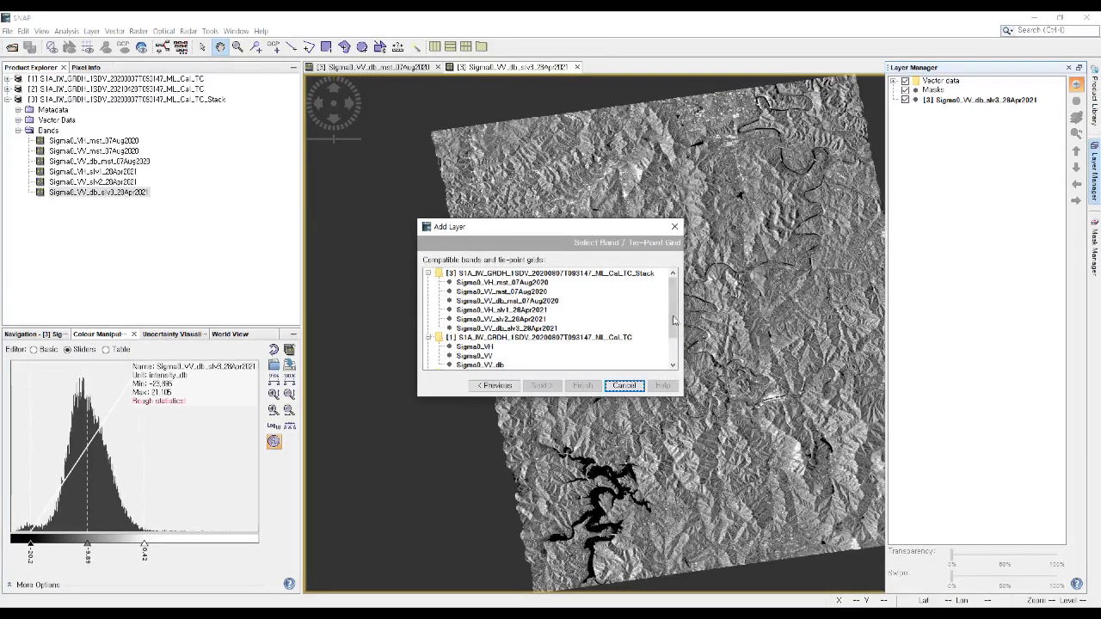
{"action": "mouse_move", "coordinate": [674, 312]}
{"action": "left_mouse_down"}
{"action": "mouse_move", "coordinate": [684, 338]}
{"action": "mouse_move", "coordinate": [684, 307]}
{"action": "left_mouse_up"}
{"action": "left_click", "coordinate": [504, 301]}
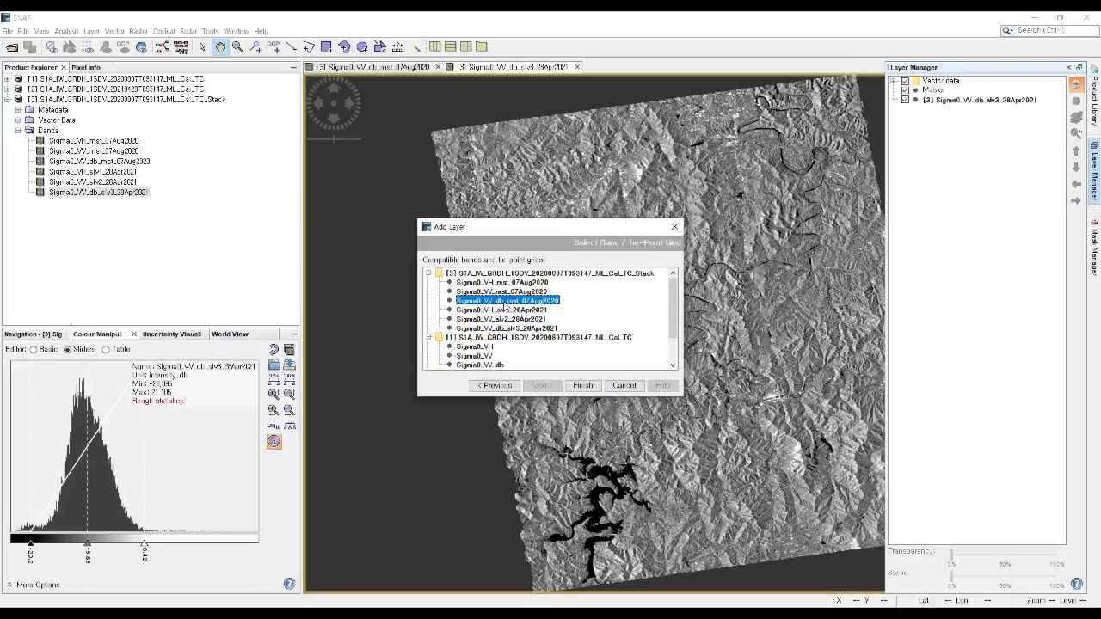
{"action": "left_click", "coordinate": [583, 385]}
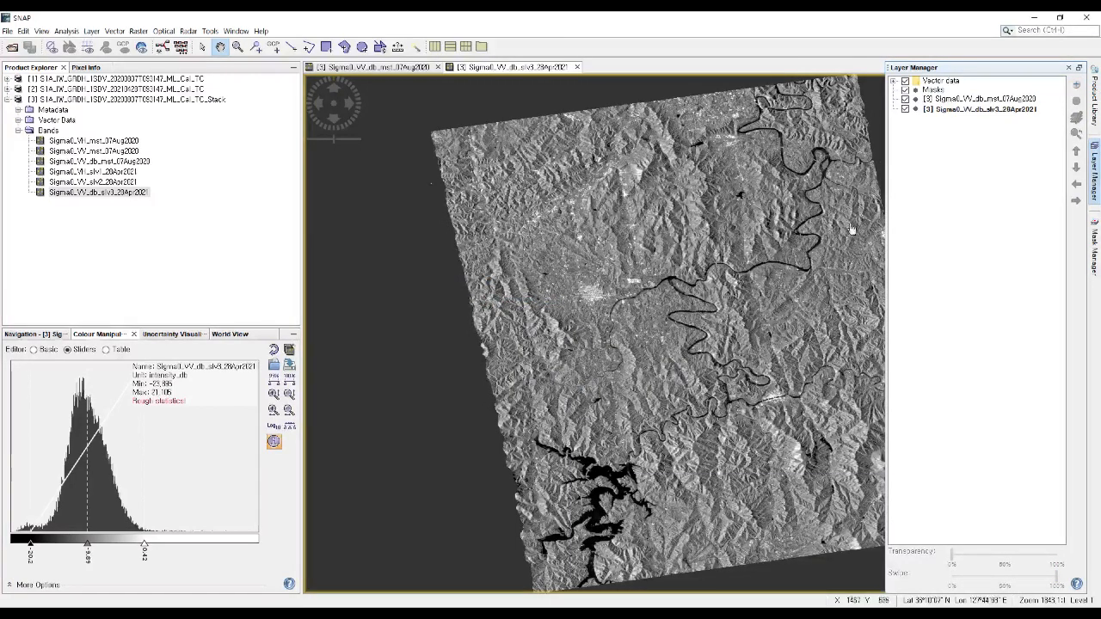
Toggle the 07Aug2020 layer's visibility repeatedly to compare the two dates across the full scene
{"action": "left_click", "coordinate": [905, 100]}
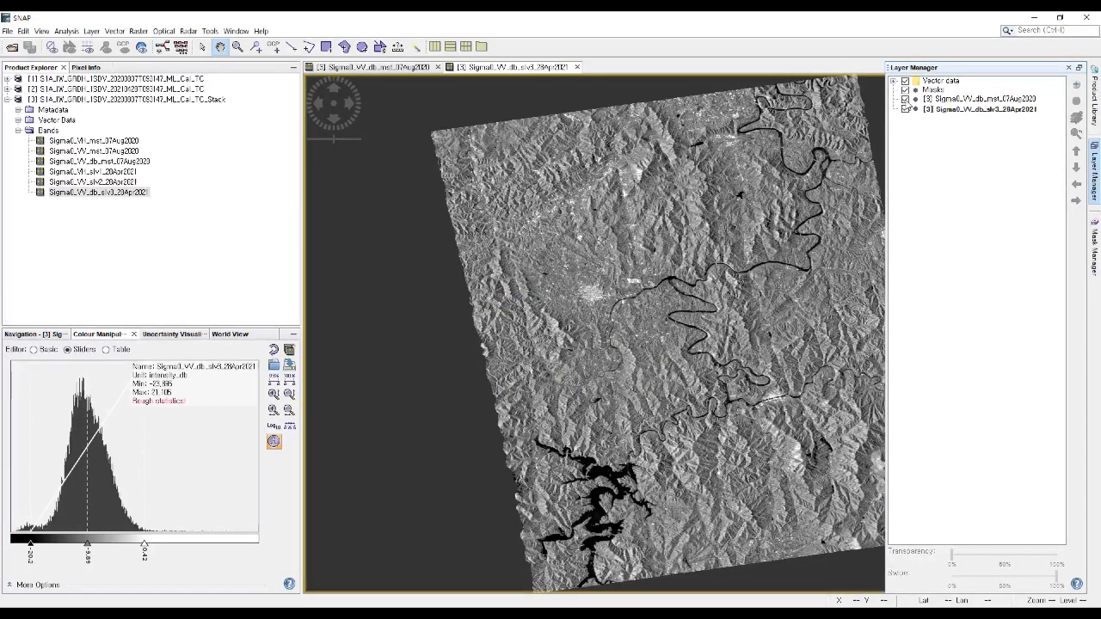
{"action": "left_click", "coordinate": [906, 99]}
{"action": "left_click", "coordinate": [906, 100]}
{"action": "left_click", "coordinate": [905, 99]}
{"action": "left_click", "coordinate": [904, 99]}
{"action": "left_click", "coordinate": [905, 100]}
{"action": "left_click", "coordinate": [905, 100]}
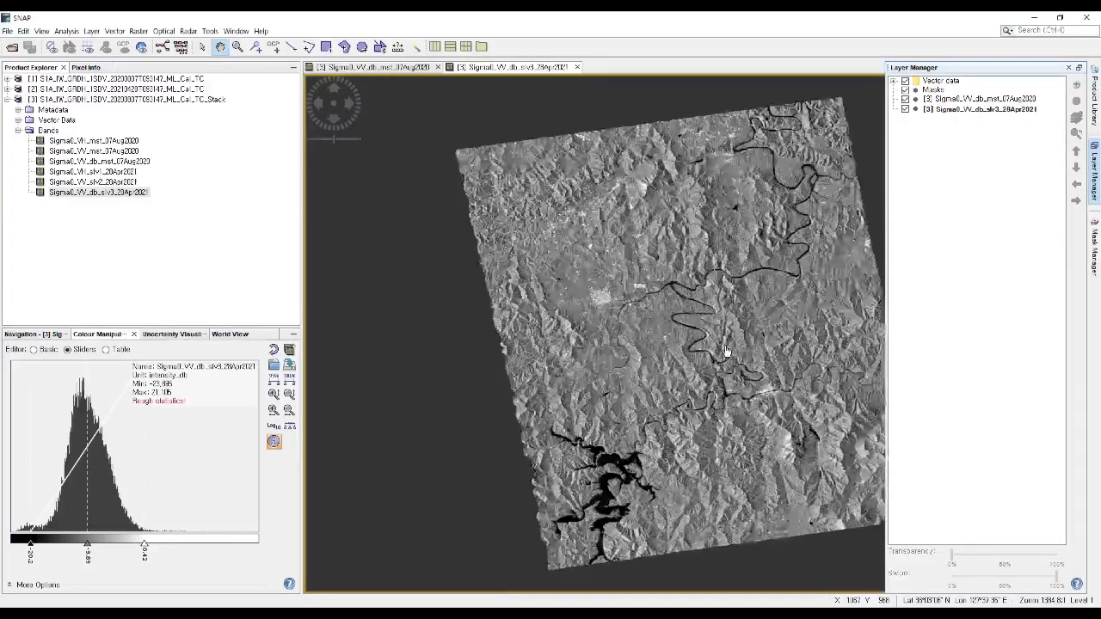
Examine the winding river up close, toggling the 07Aug2020 layer to compare it with the 28Apr2021 image
{"action": "scroll", "coordinate": [721, 350], "scroll_direction": "up", "scroll_amount": 5}
{"action": "left_click", "coordinate": [621, 295]}
{"action": "left_click_drag", "start_coordinate": [731, 338], "coordinate": [631, 264]}
{"action": "scroll", "coordinate": [601, 328], "scroll_direction": "up", "scroll_amount": 3}
{"action": "left_click_drag", "start_coordinate": [612, 353], "coordinate": [673, 311]}
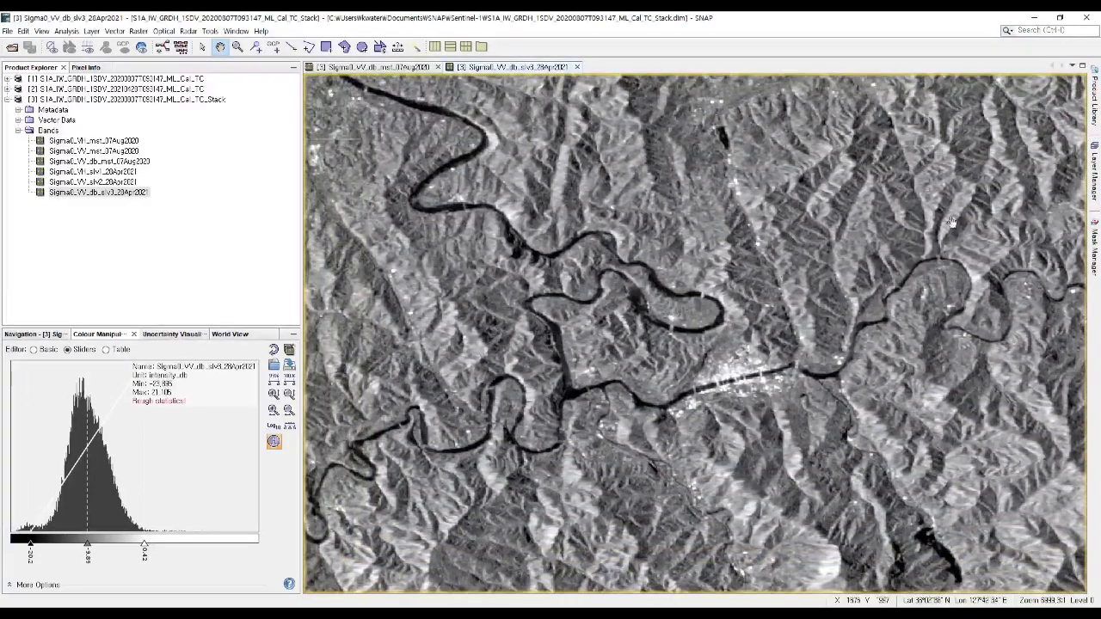
{"action": "left_click", "coordinate": [1095, 195]}
{"action": "left_click", "coordinate": [906, 100]}
{"action": "left_click", "coordinate": [906, 100]}
{"action": "left_click", "coordinate": [905, 99]}
{"action": "left_click", "coordinate": [905, 100]}
{"action": "left_click", "coordinate": [905, 100]}
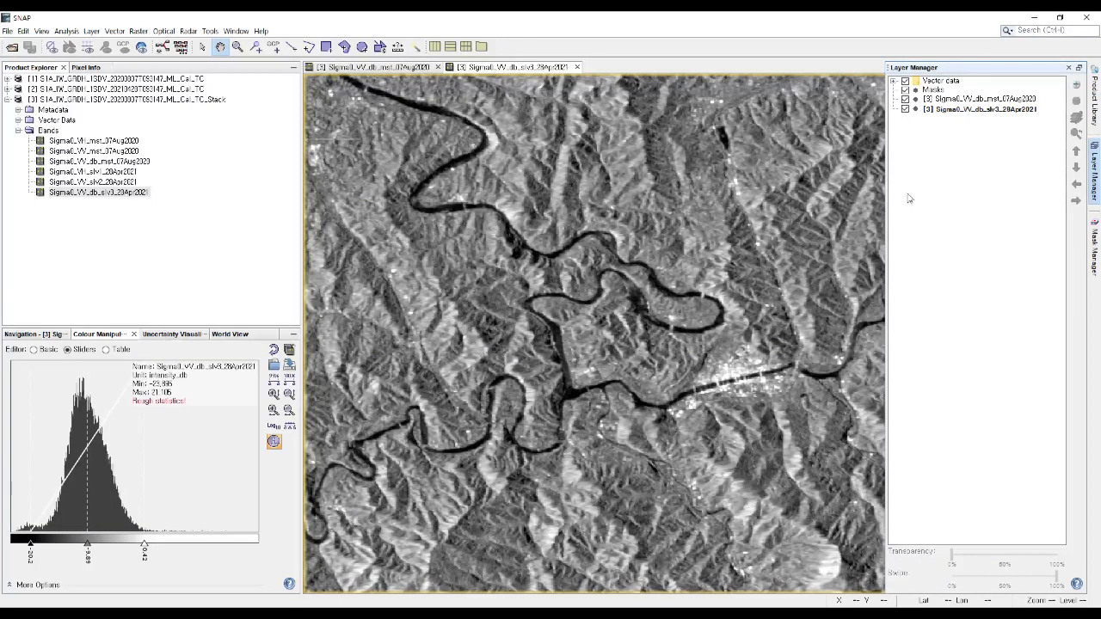
Set the 07Aug2020 layer's transparency to about 60% and inspect the blended river bends
{"action": "left_click", "coordinate": [952, 101]}
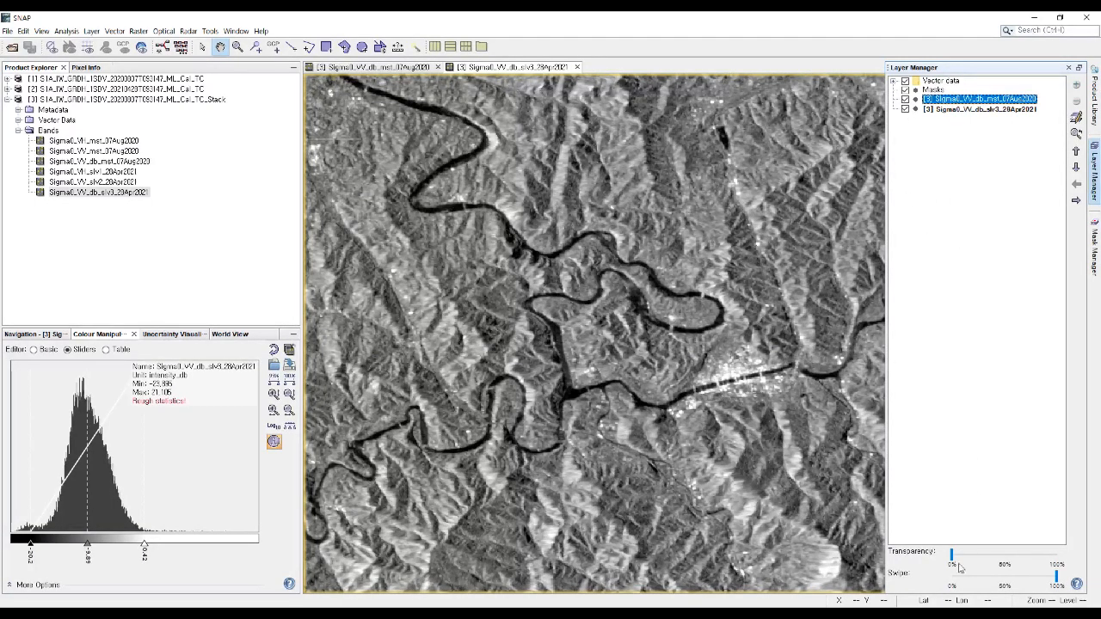
{"action": "left_click_drag", "start_coordinate": [952, 556], "coordinate": [1023, 564]}
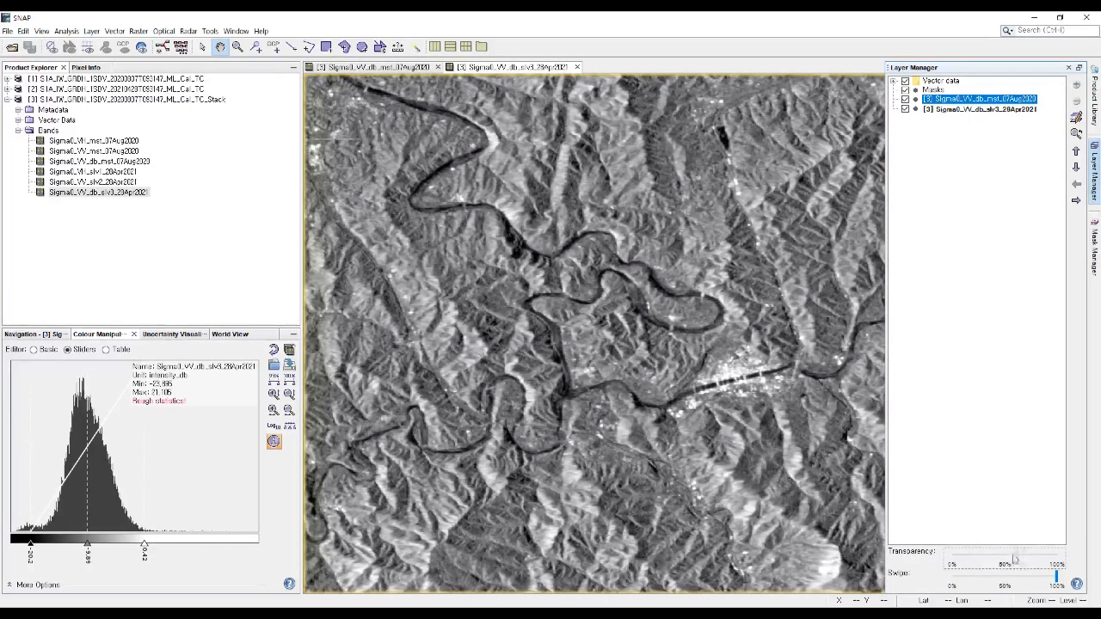
{"action": "scroll", "coordinate": [645, 344], "scroll_direction": "up", "scroll_amount": 5}
{"action": "left_click", "coordinate": [713, 346]}
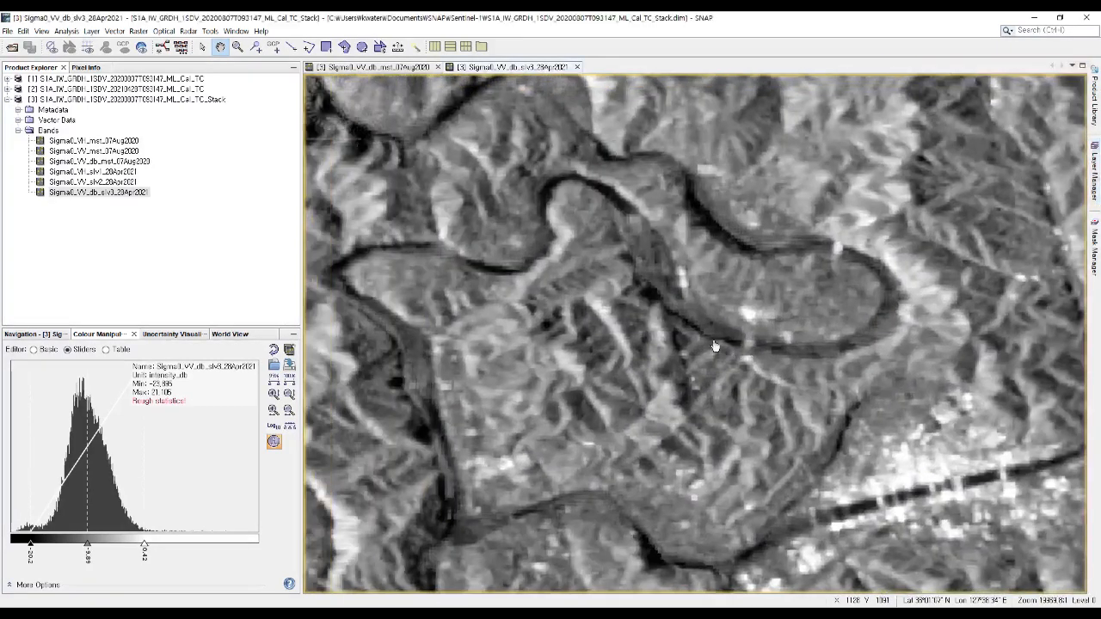
{"action": "left_click_drag", "start_coordinate": [714, 345], "coordinate": [722, 342]}
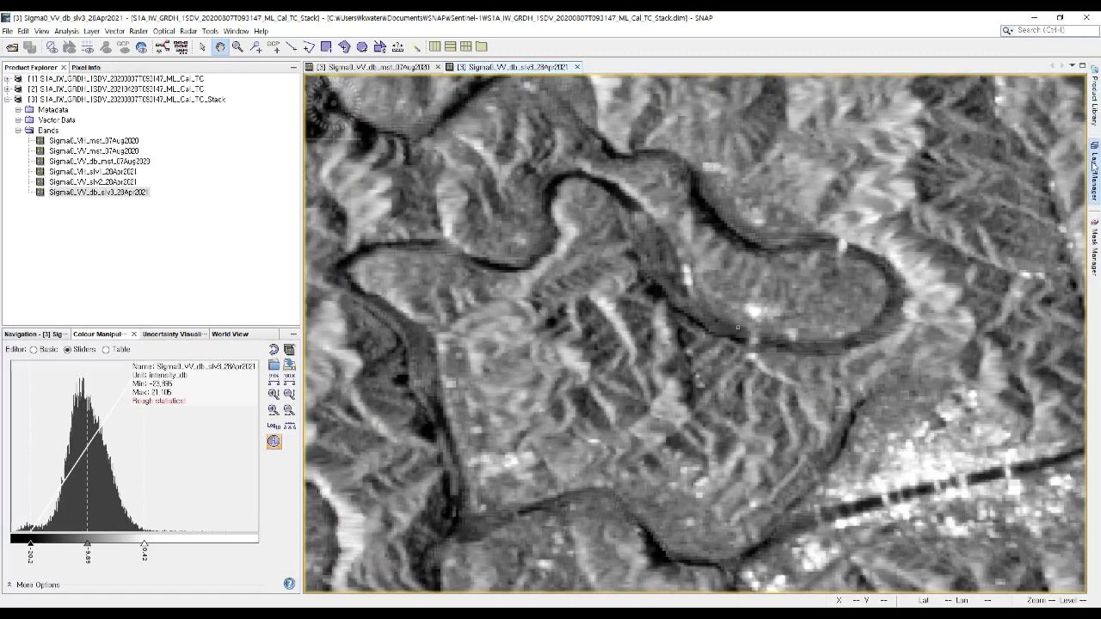
Reduce the 07Aug2020 layer's transparency to about 15% and inspect the blend over the wider river and reservoir area
{"action": "left_click", "coordinate": [1094, 169]}
{"action": "left_click", "coordinate": [1016, 558]}
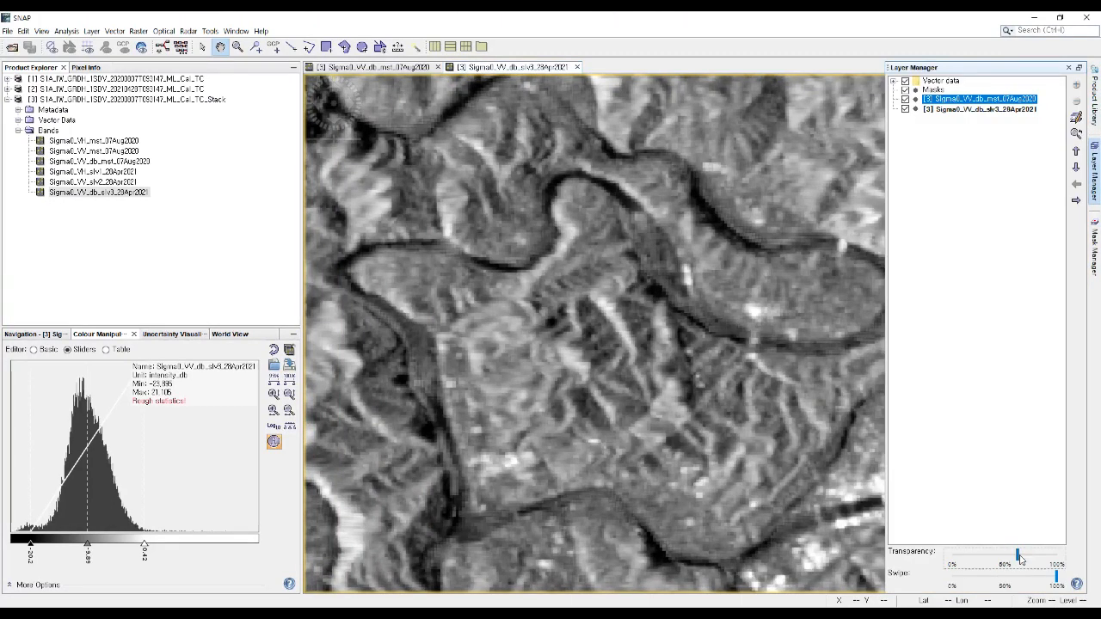
{"action": "left_click_drag", "start_coordinate": [1019, 559], "coordinate": [971, 548]}
{"action": "scroll", "coordinate": [671, 390], "scroll_direction": "down", "scroll_amount": 5}
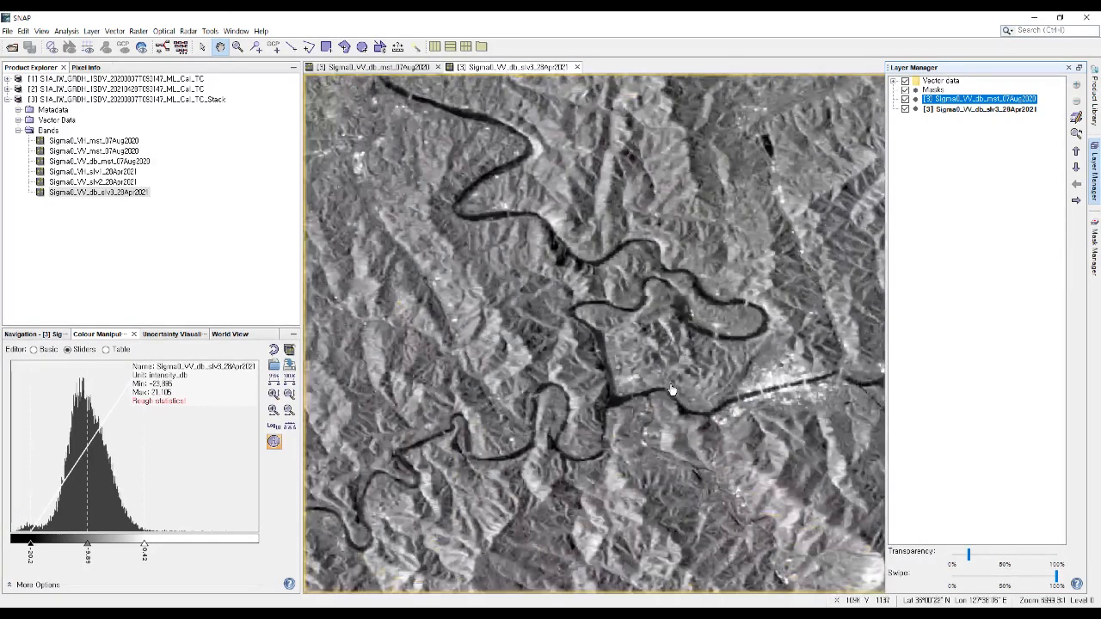
{"action": "scroll", "coordinate": [672, 389], "scroll_direction": "down", "scroll_amount": 9}
{"action": "left_click_drag", "start_coordinate": [692, 381], "coordinate": [687, 412]}
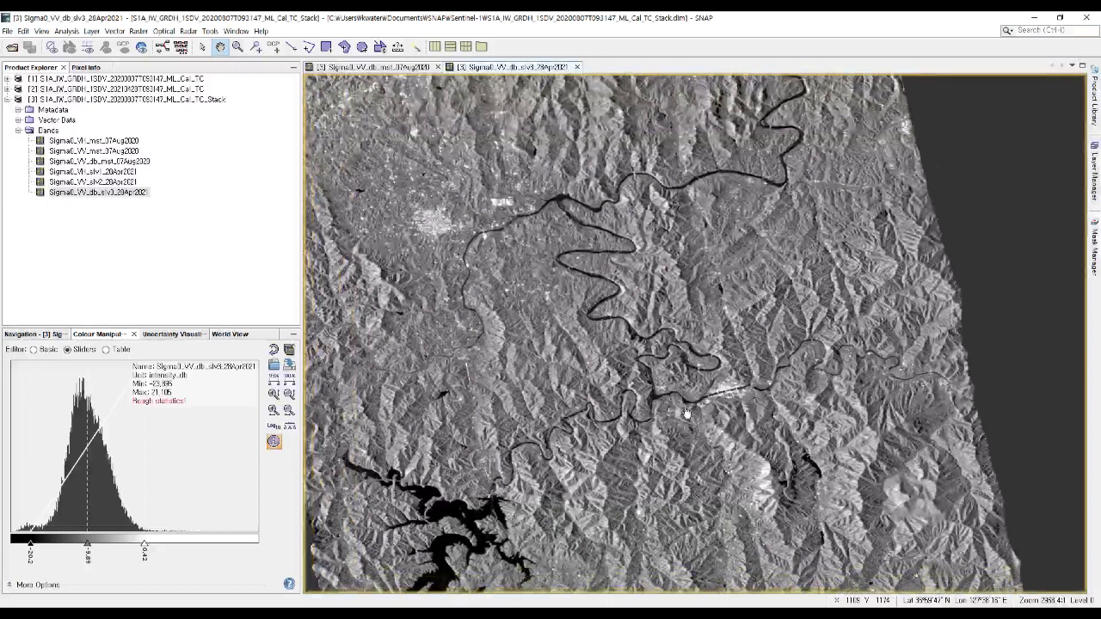
Return the 07Aug2020 layer to 0% transparency and toggle its visibility to compare the river between both dates
{"action": "left_click", "coordinate": [1096, 176]}
{"action": "mouse_move", "coordinate": [971, 556]}
{"action": "left_mouse_down"}
{"action": "mouse_move", "coordinate": [1055, 565]}
{"action": "mouse_move", "coordinate": [928, 545]}
{"action": "mouse_move", "coordinate": [1050, 555]}
{"action": "mouse_move", "coordinate": [913, 537]}
{"action": "mouse_move", "coordinate": [1046, 568]}
{"action": "mouse_move", "coordinate": [951, 555]}
{"action": "left_mouse_up"}
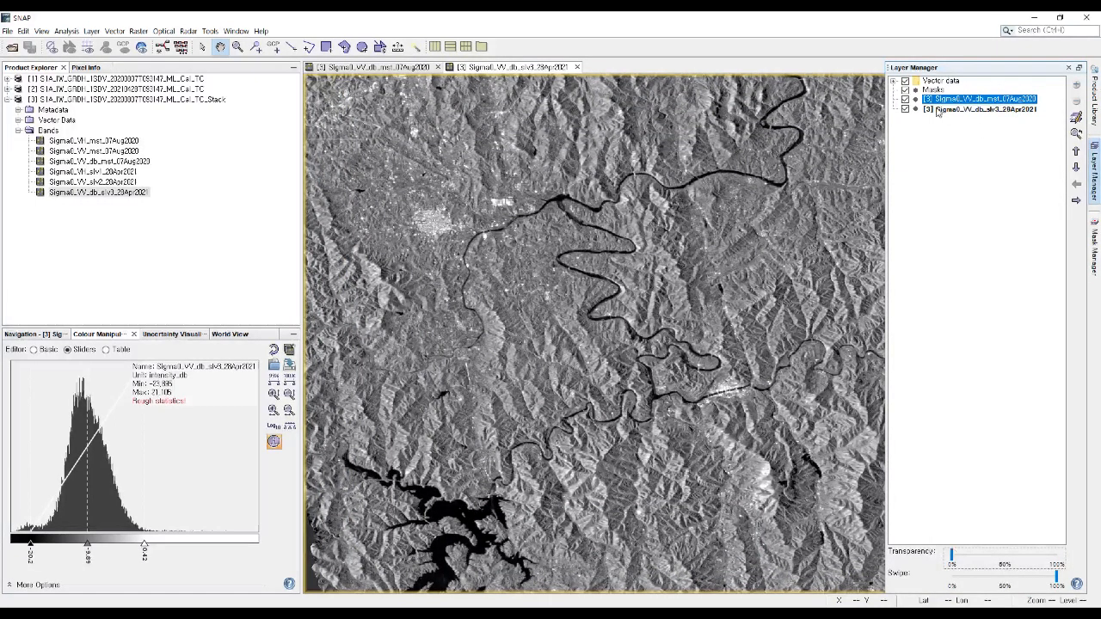
{"action": "left_click", "coordinate": [904, 101]}
{"action": "left_click", "coordinate": [905, 101]}
{"action": "left_click", "coordinate": [905, 101]}
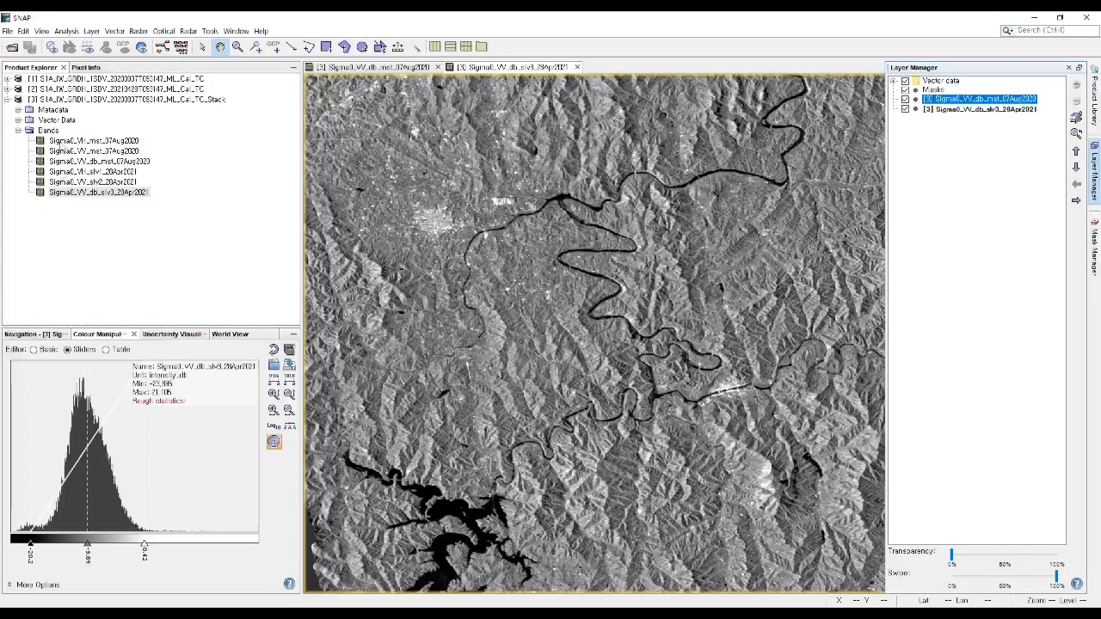
Begin an RGB image of the stack product with Sigma0_VV_db_slv3_28Apr2021 as the red channel
{"action": "left_click", "coordinate": [127, 101]}
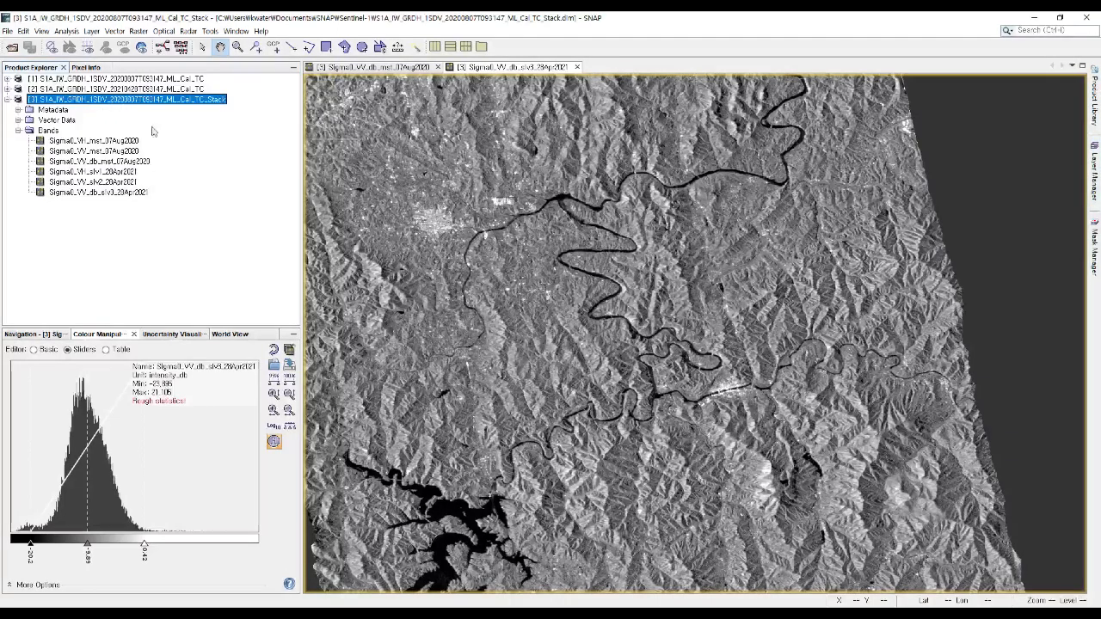
{"action": "left_click", "coordinate": [236, 31]}
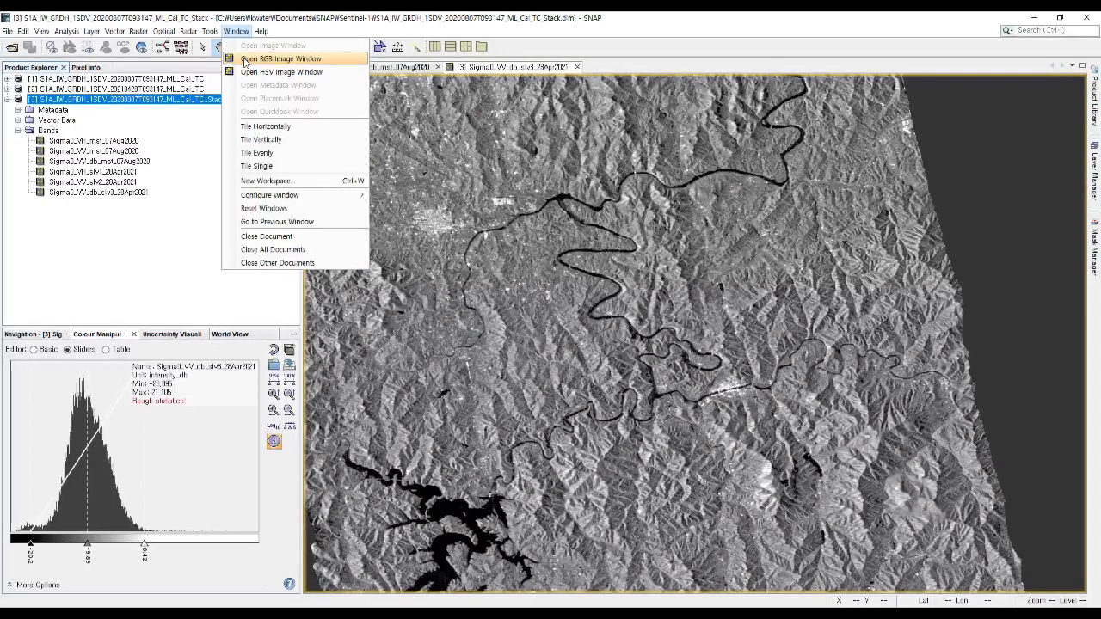
{"action": "left_click", "coordinate": [246, 60]}
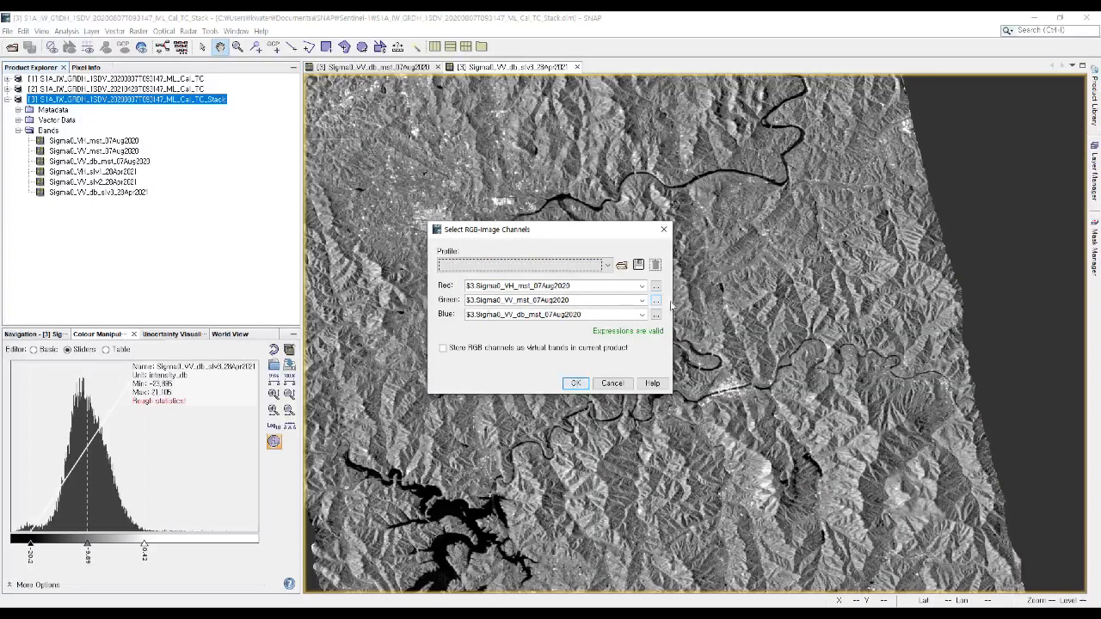
{"action": "left_click", "coordinate": [641, 285]}
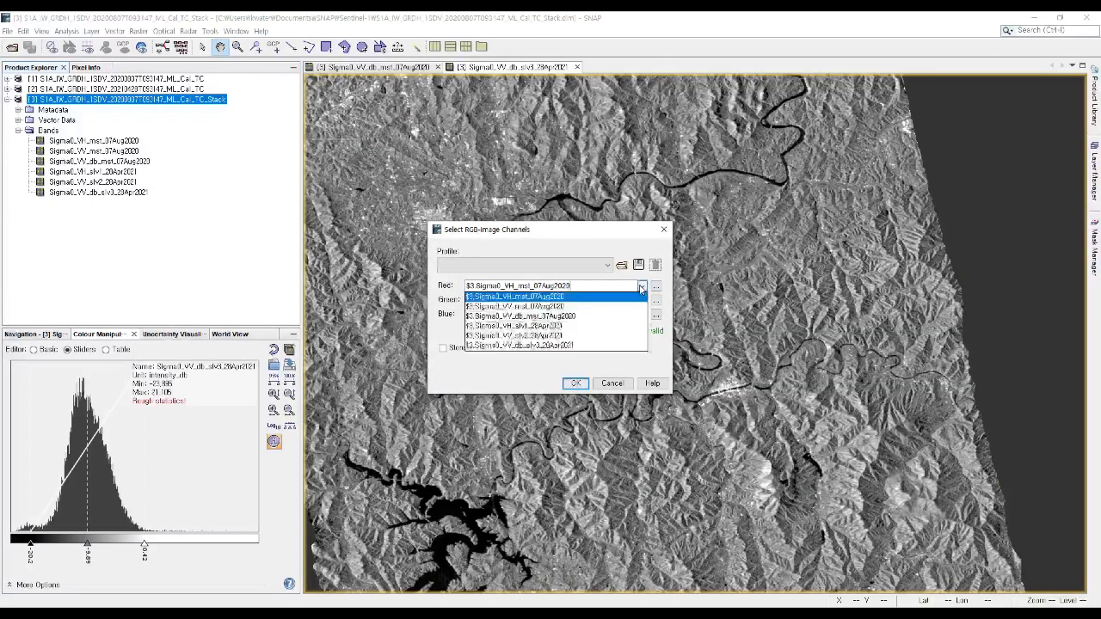
{"action": "left_click", "coordinate": [548, 345]}
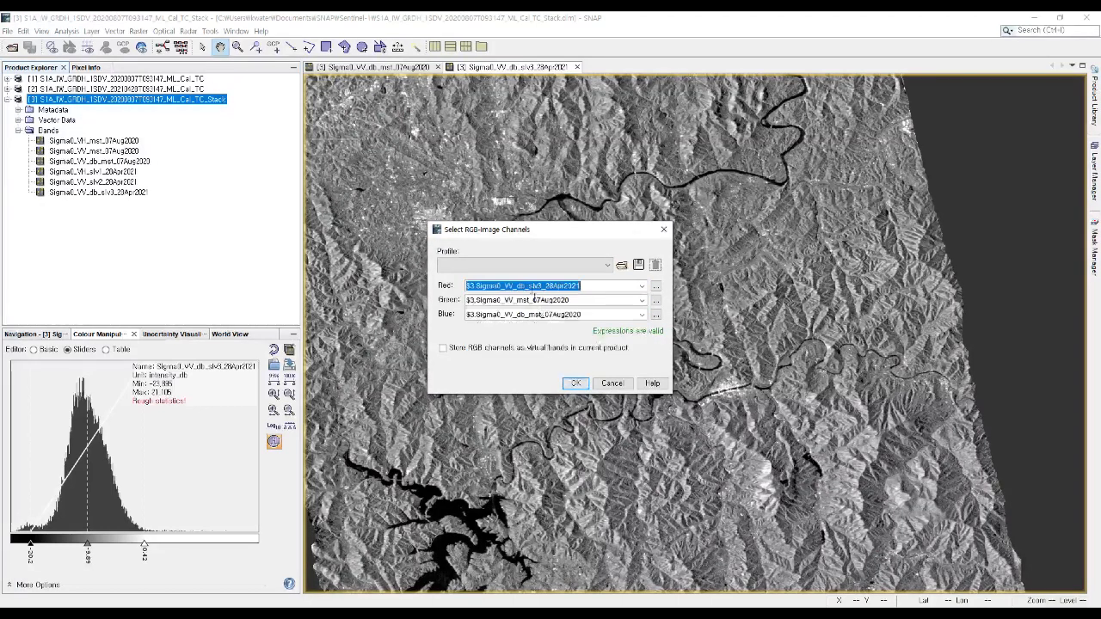
{"action": "left_click", "coordinate": [584, 288]}
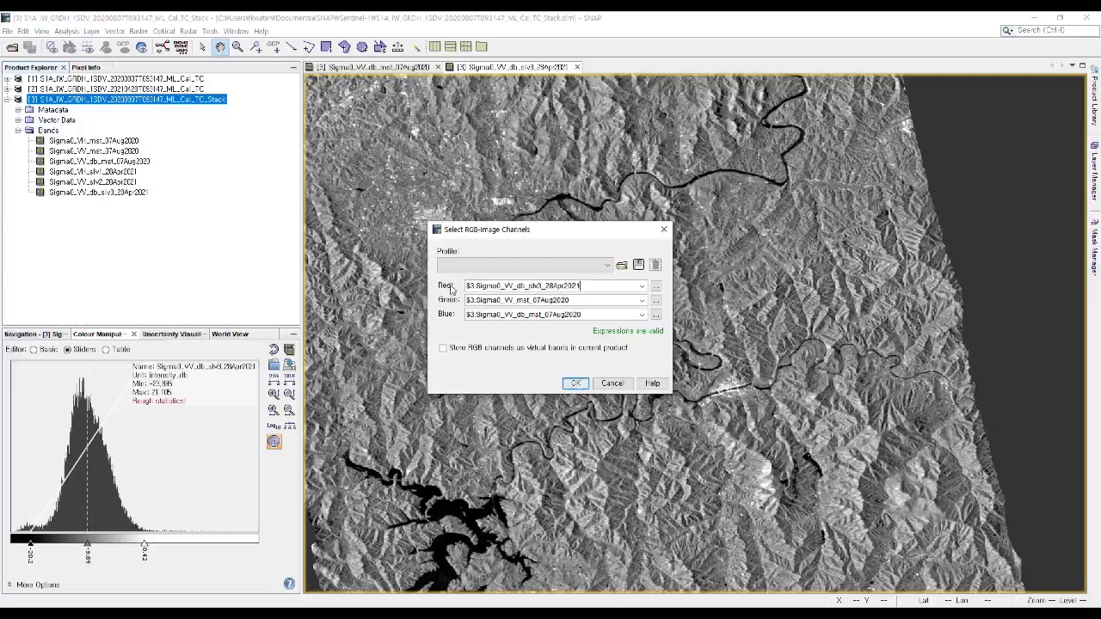
Assign Sigma0_VV_db_mst_07Aug2020 to the green and blue channels, then create the RGB composite and inspect the river
{"action": "left_click", "coordinate": [641, 300]}
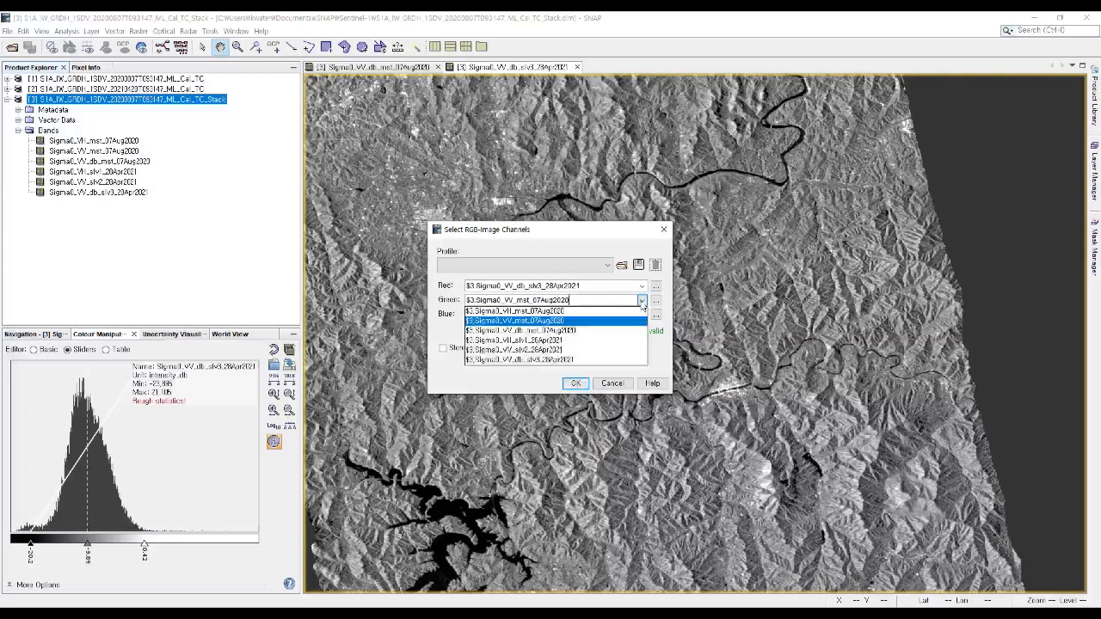
{"action": "left_click", "coordinate": [593, 332]}
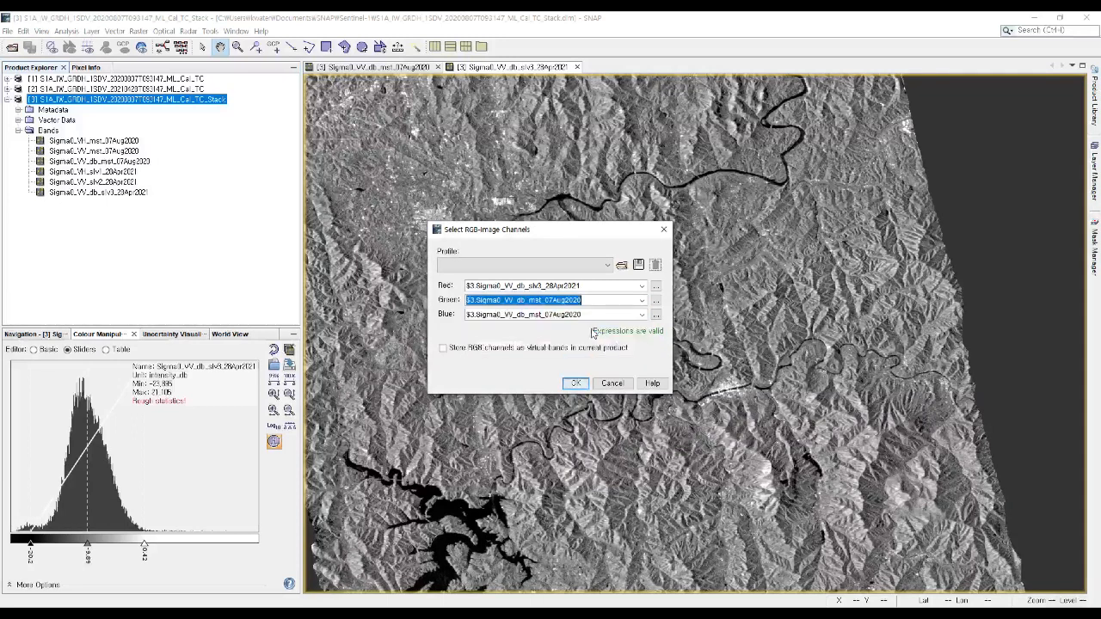
{"action": "left_click", "coordinate": [587, 300]}
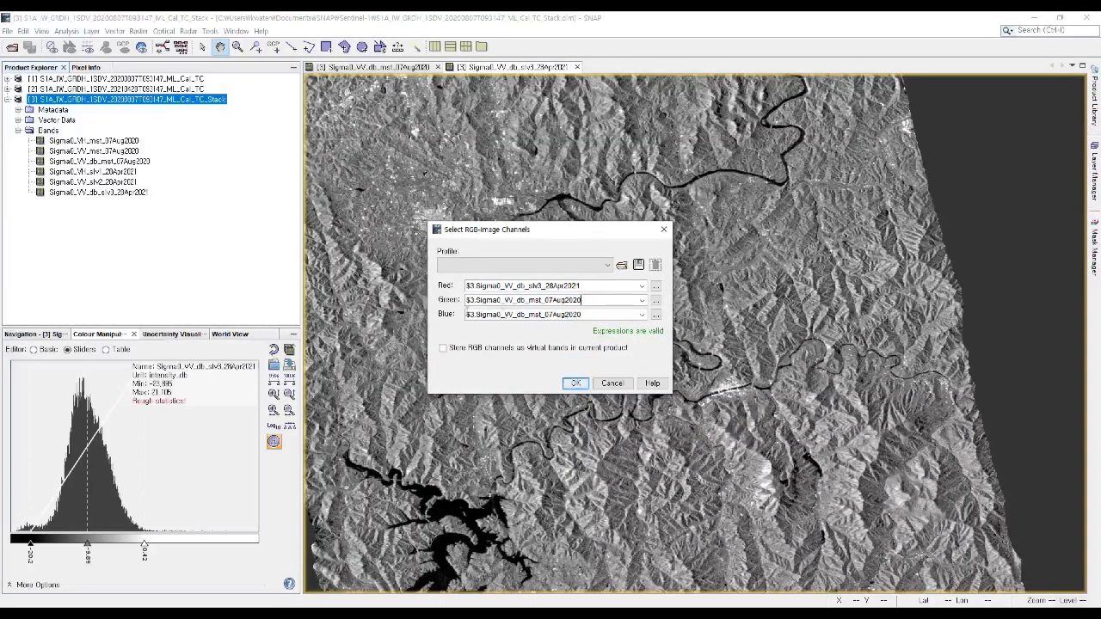
{"action": "left_click", "coordinate": [641, 315]}
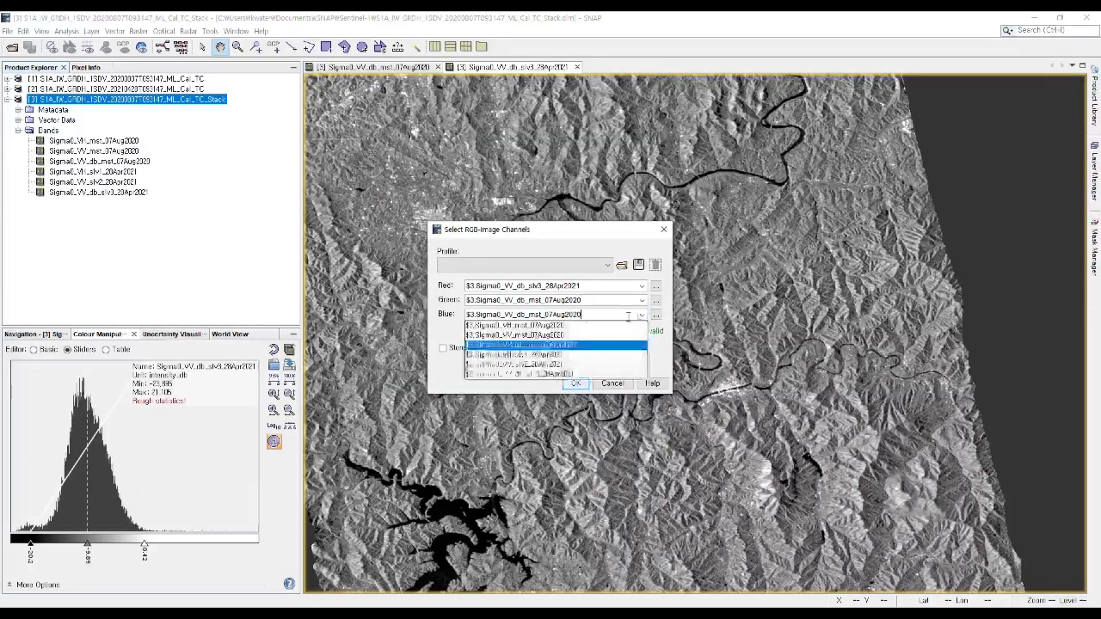
{"action": "left_click", "coordinate": [560, 344]}
{"action": "left_click", "coordinate": [597, 313]}
{"action": "left_click", "coordinate": [596, 316]}
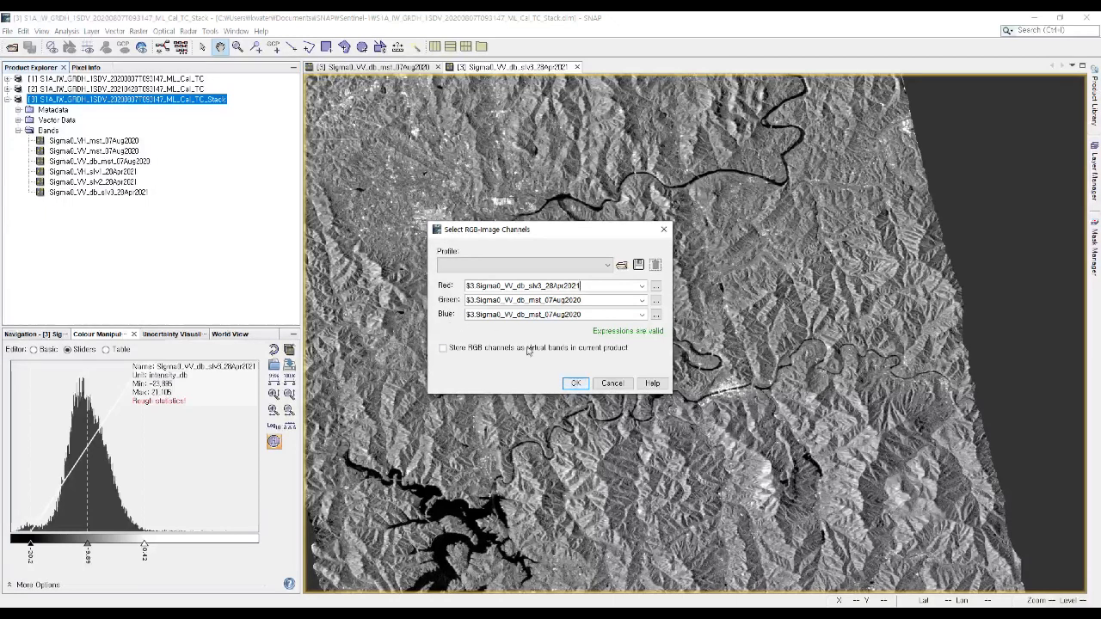
{"action": "left_click", "coordinate": [578, 383]}
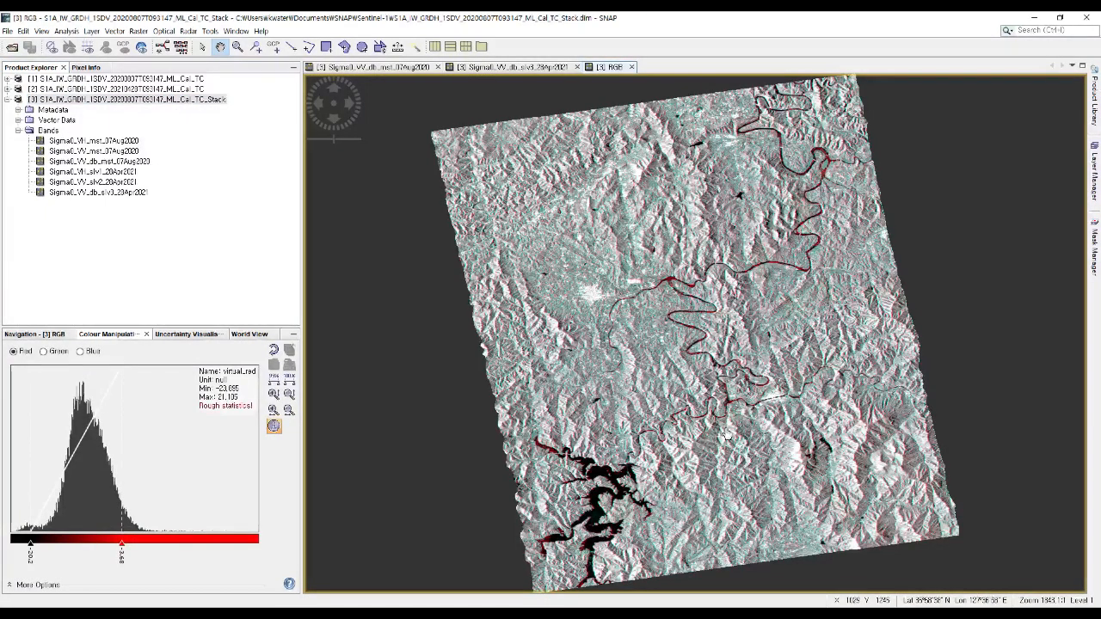
{"action": "scroll", "coordinate": [720, 419], "scroll_direction": "up", "scroll_amount": 5}
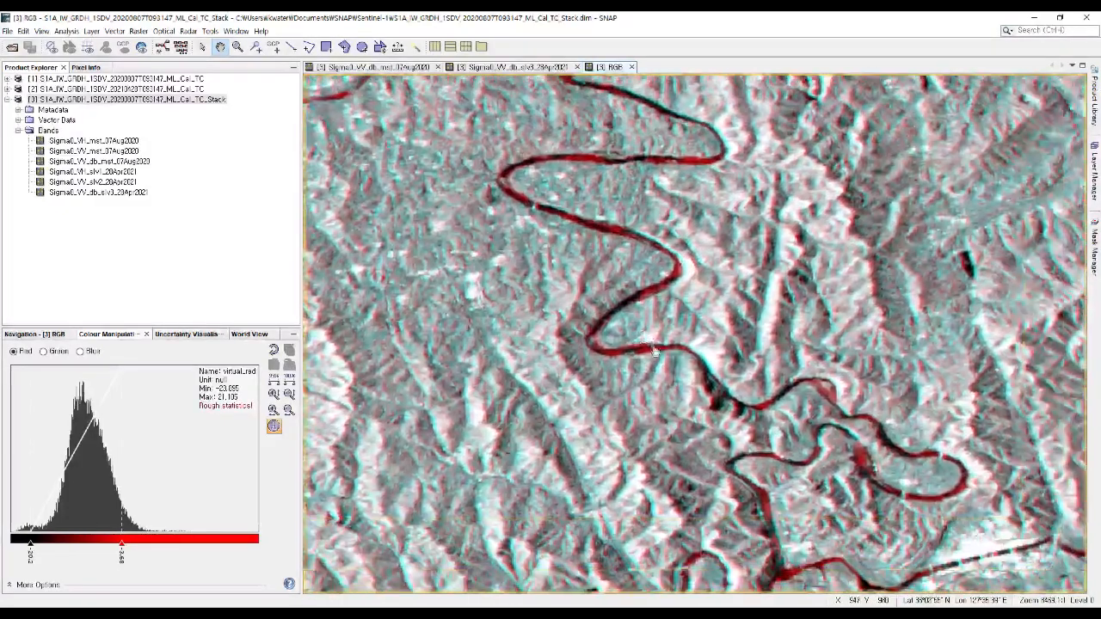
Examine the RGB composite along the river bends, down to the reservoir and back to the eastern tributary, at several zoom levels
{"action": "left_click_drag", "start_coordinate": [654, 351], "coordinate": [736, 79]}
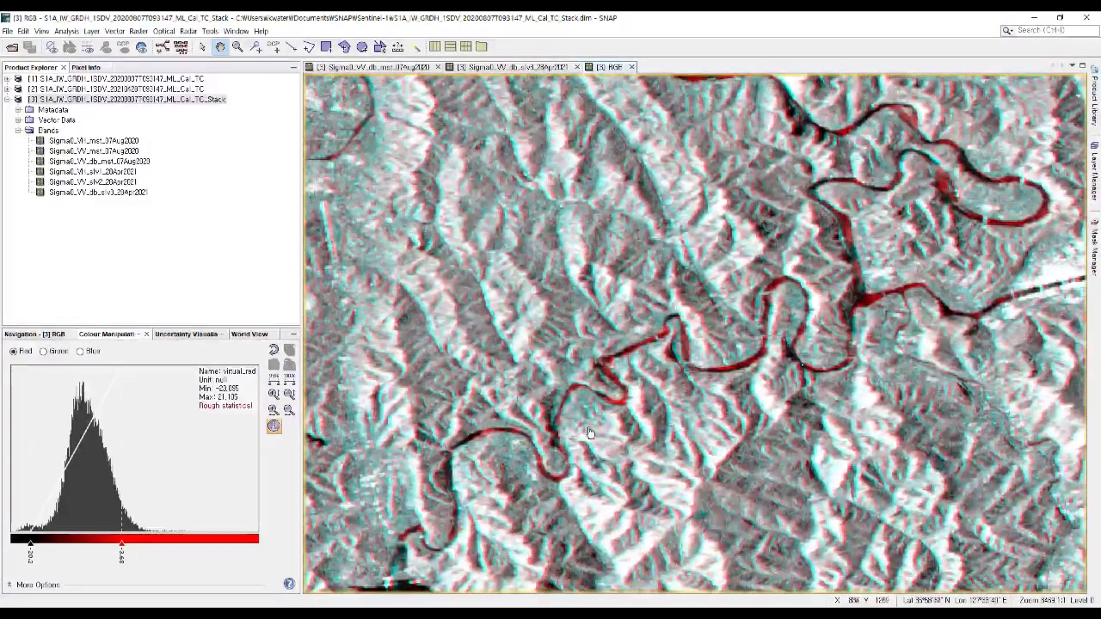
{"action": "scroll", "coordinate": [592, 433], "scroll_direction": "up", "scroll_amount": 6}
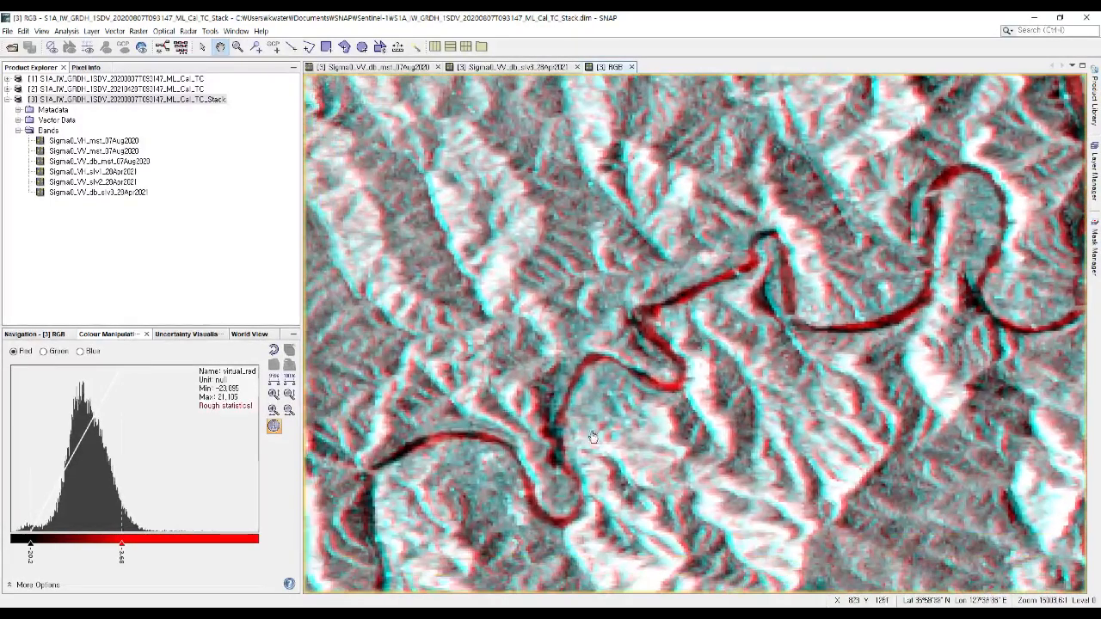
{"action": "left_click_drag", "start_coordinate": [592, 437], "coordinate": [721, 310]}
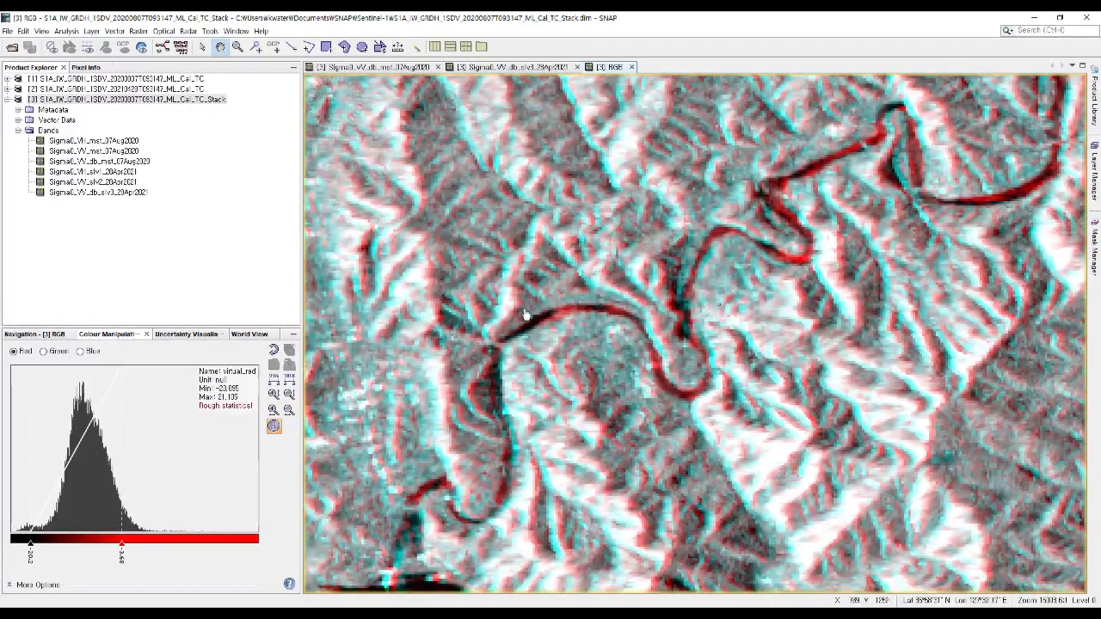
{"action": "scroll", "coordinate": [529, 310], "scroll_direction": "up", "scroll_amount": 2}
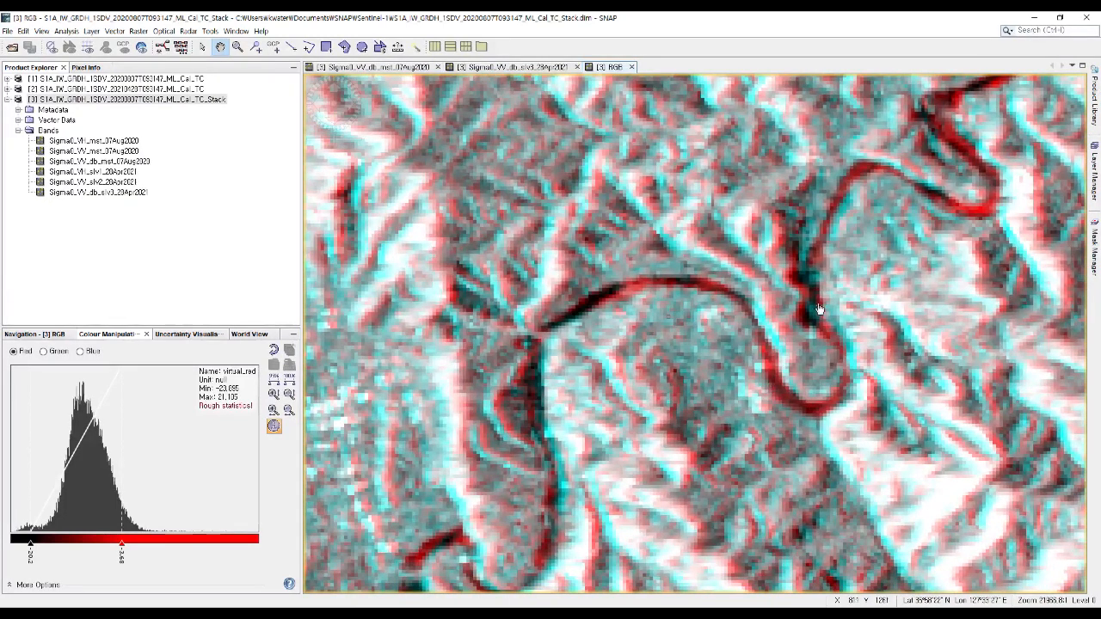
{"action": "scroll", "coordinate": [848, 296], "scroll_direction": "down", "scroll_amount": 5}
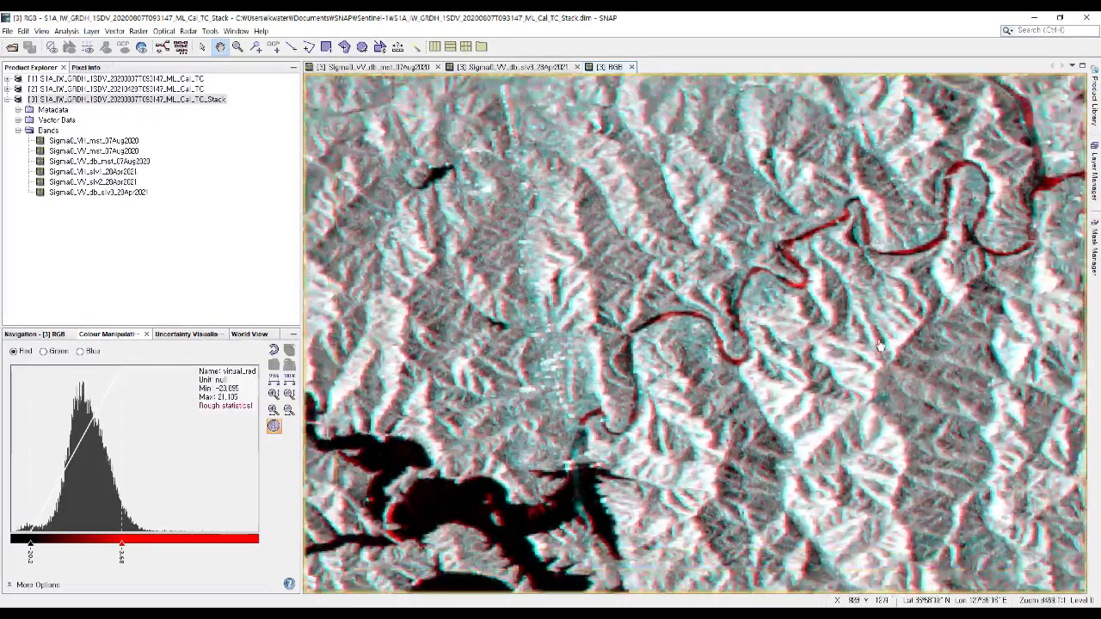
{"action": "scroll", "coordinate": [767, 350], "scroll_direction": "up", "scroll_amount": 3}
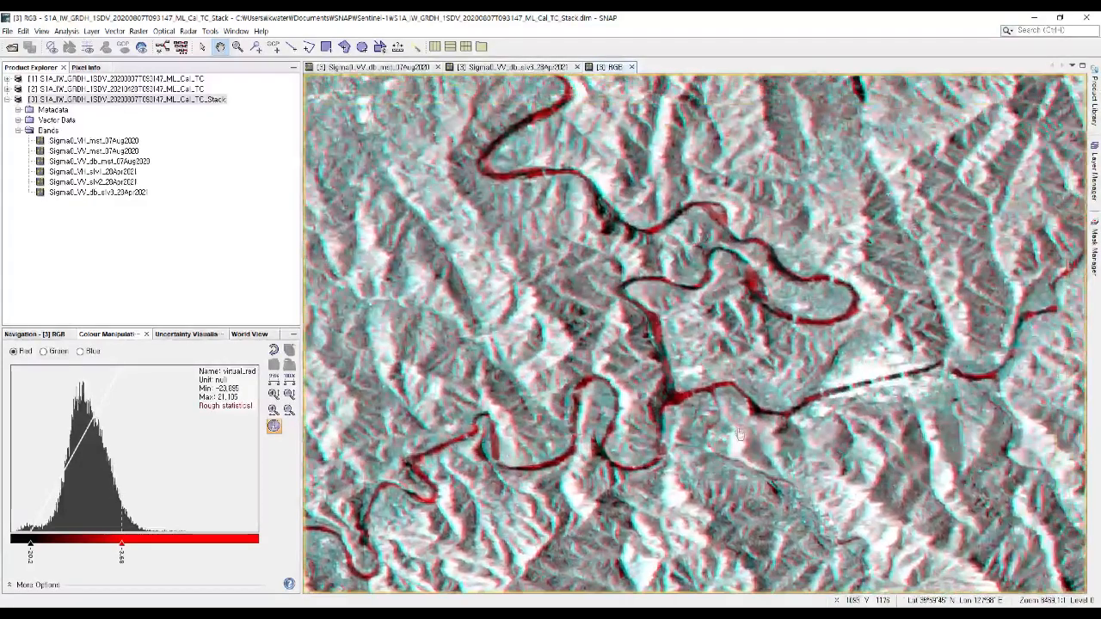
{"action": "scroll", "coordinate": [763, 344], "scroll_direction": "up", "scroll_amount": 4}
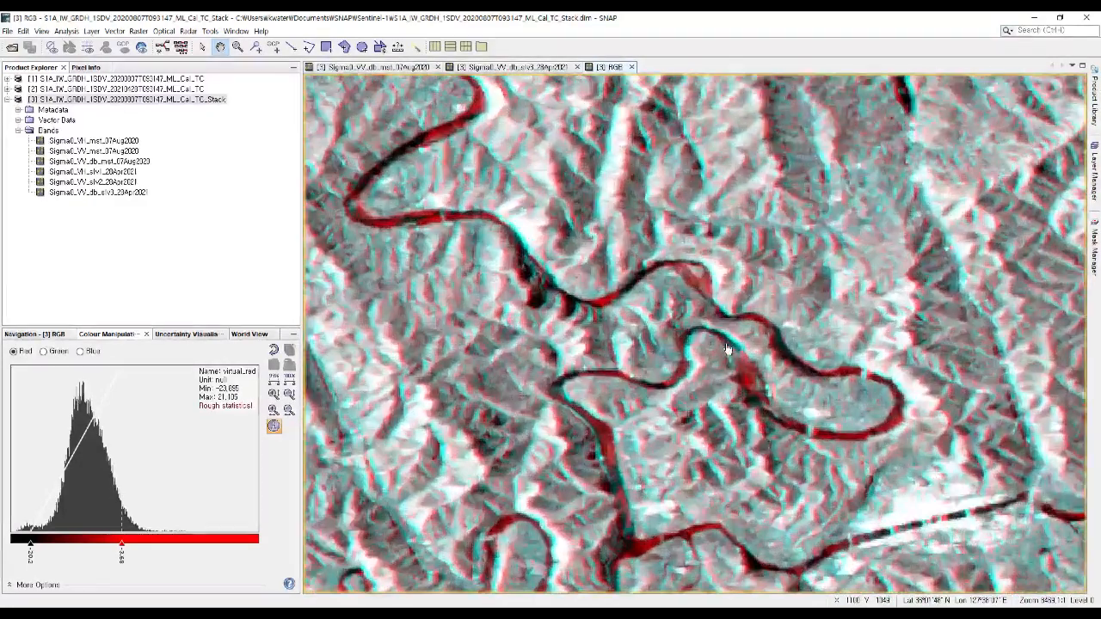
{"action": "scroll", "coordinate": [814, 411], "scroll_direction": "down", "scroll_amount": 4}
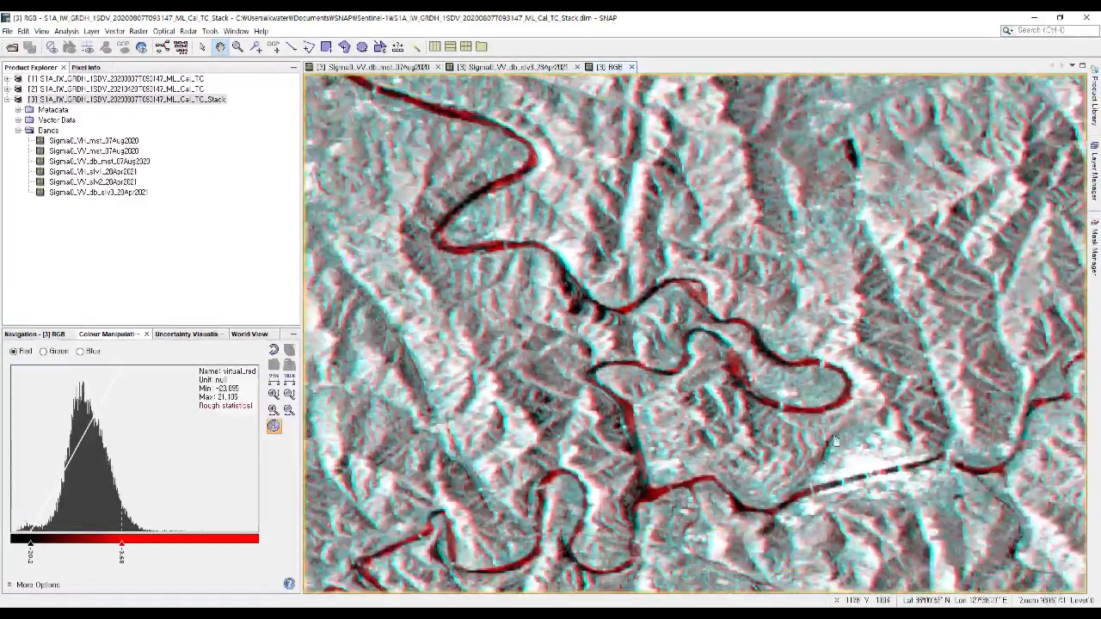
{"action": "scroll", "coordinate": [748, 390], "scroll_direction": "up", "scroll_amount": 3}
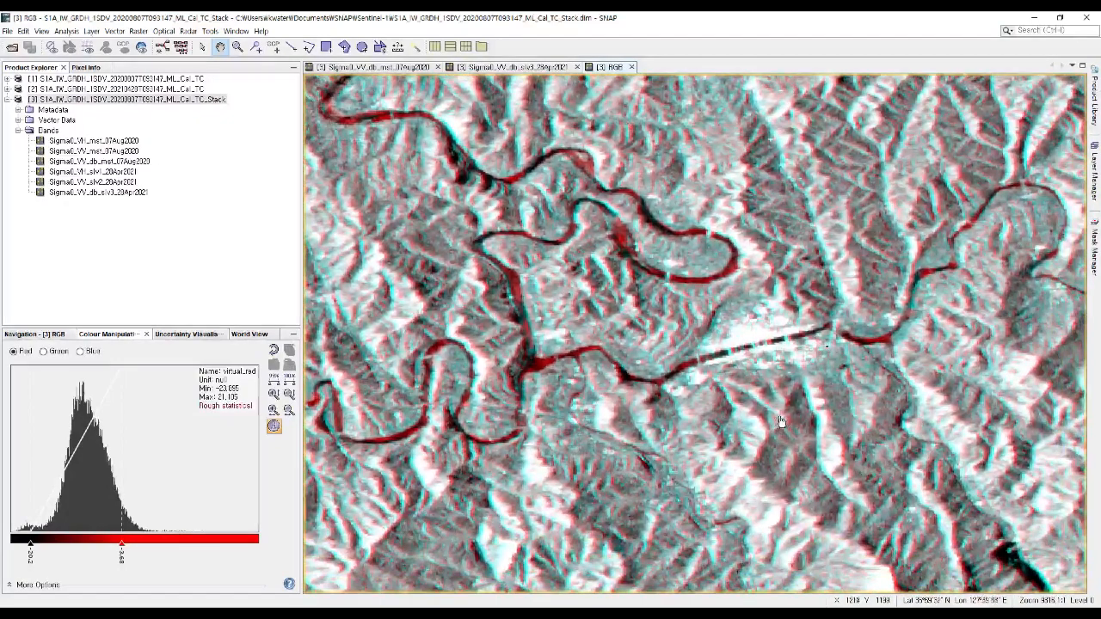
{"action": "scroll", "coordinate": [791, 421], "scroll_direction": "down", "scroll_amount": 3}
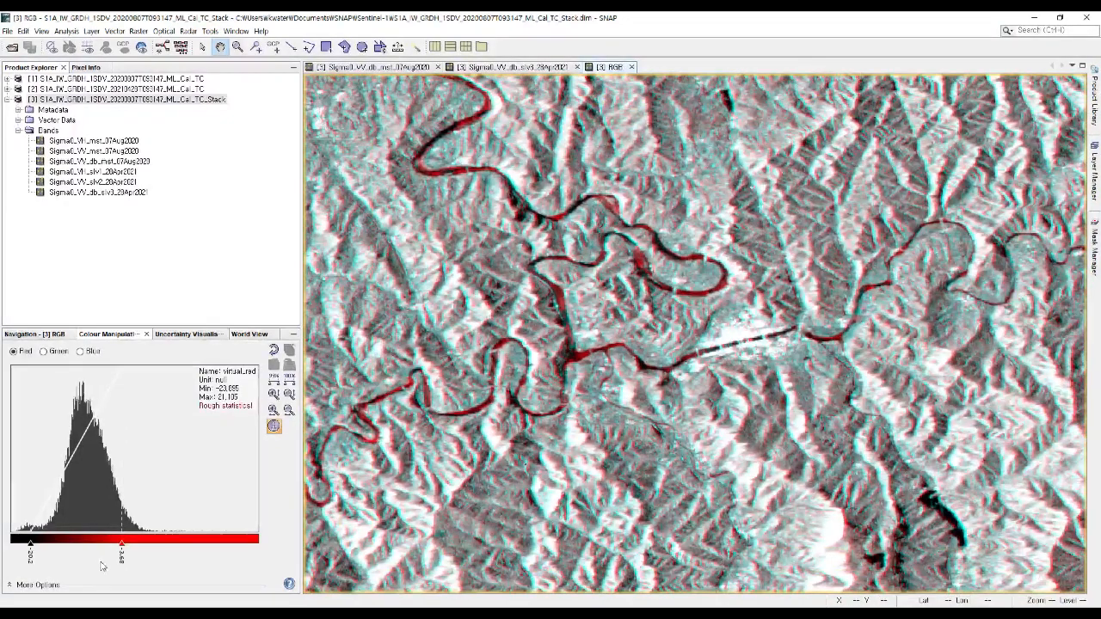
Raise the red channel's upper display limit to about -2.38 and check the recoloured composite over the whole scene
{"action": "mouse_move", "coordinate": [121, 555]}
{"action": "left_mouse_down"}
{"action": "mouse_move", "coordinate": [143, 551]}
{"action": "mouse_move", "coordinate": [130, 549]}
{"action": "left_mouse_up"}
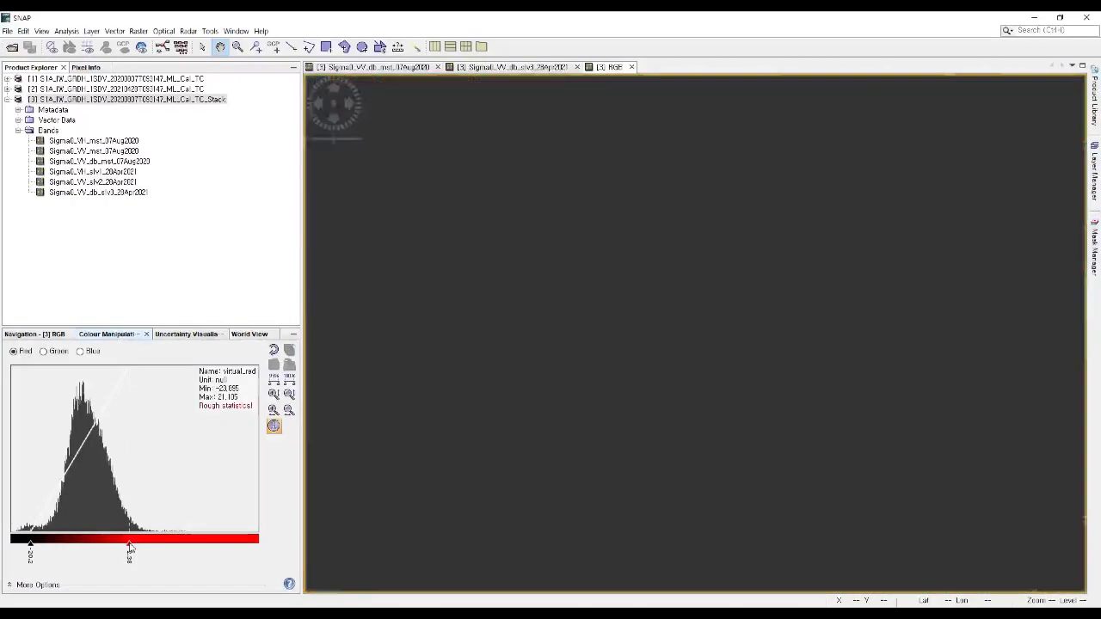
{"action": "left_click_drag", "start_coordinate": [373, 346], "coordinate": [691, 398]}
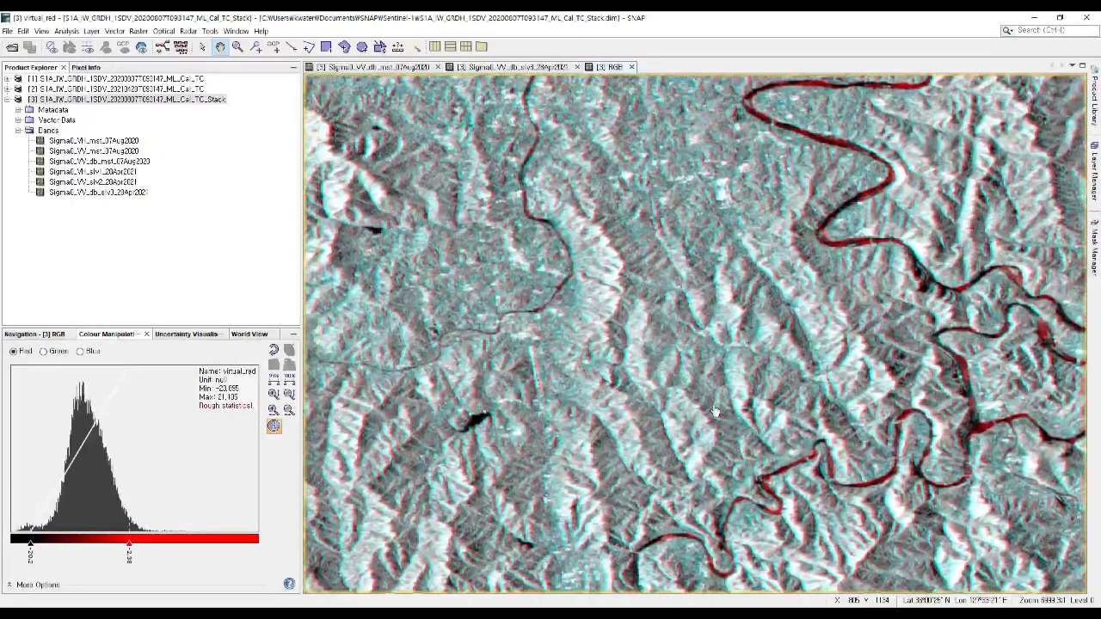
{"action": "scroll", "coordinate": [687, 401], "scroll_direction": "up", "scroll_amount": 1}
{"action": "scroll", "coordinate": [683, 402], "scroll_direction": "down", "scroll_amount": 3}
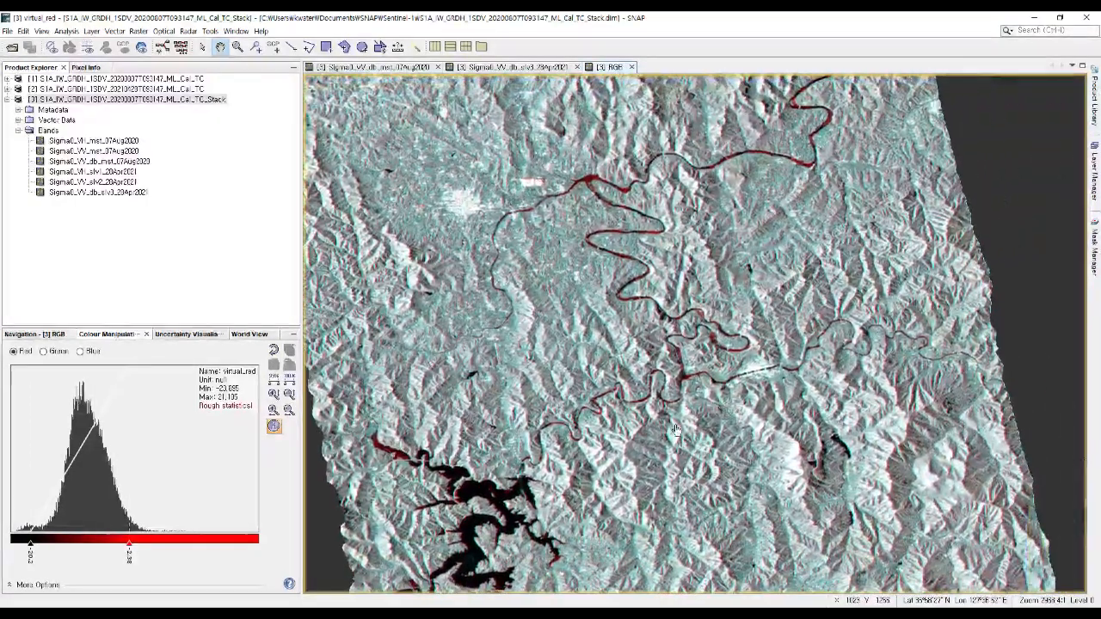
{"action": "left_click_drag", "start_coordinate": [687, 284], "coordinate": [716, 323]}
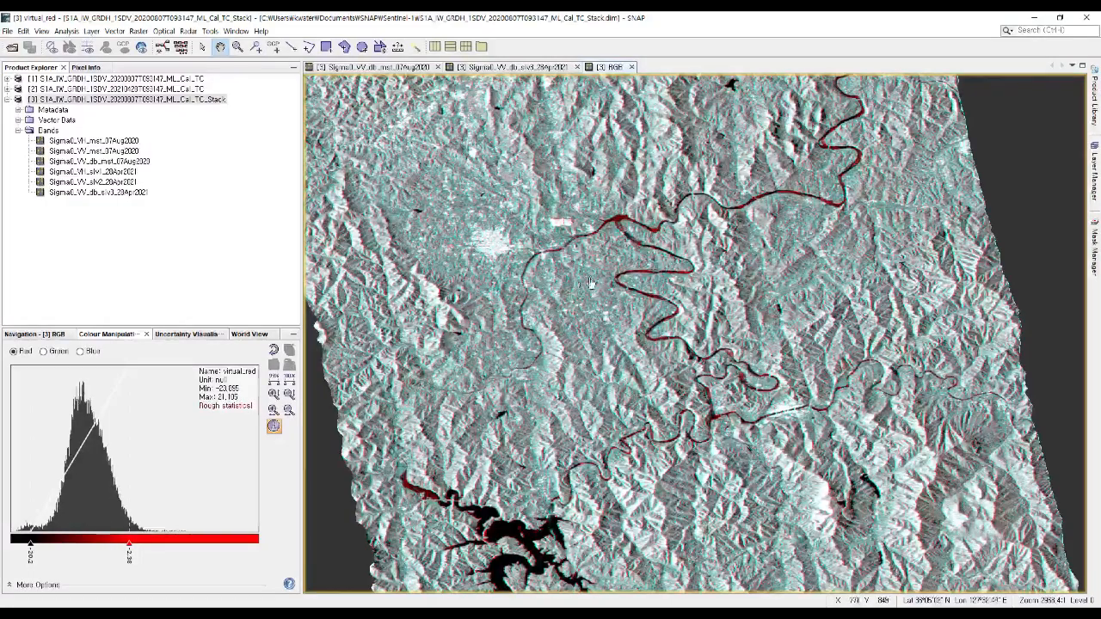
Examine the adjusted composite closely around the northern river confluence and its meanders, then across the wider river and reservoir area
{"action": "scroll", "coordinate": [542, 280], "scroll_direction": "up", "scroll_amount": 3}
{"action": "scroll", "coordinate": [583, 292], "scroll_direction": "up", "scroll_amount": 1}
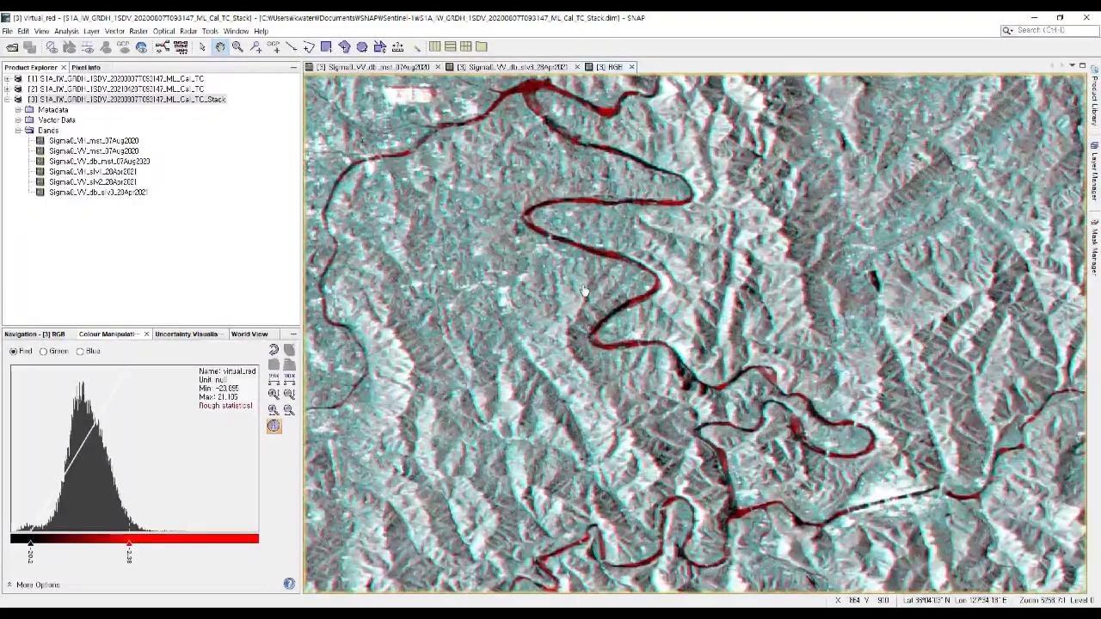
{"action": "scroll", "coordinate": [562, 305], "scroll_direction": "down", "scroll_amount": 2}
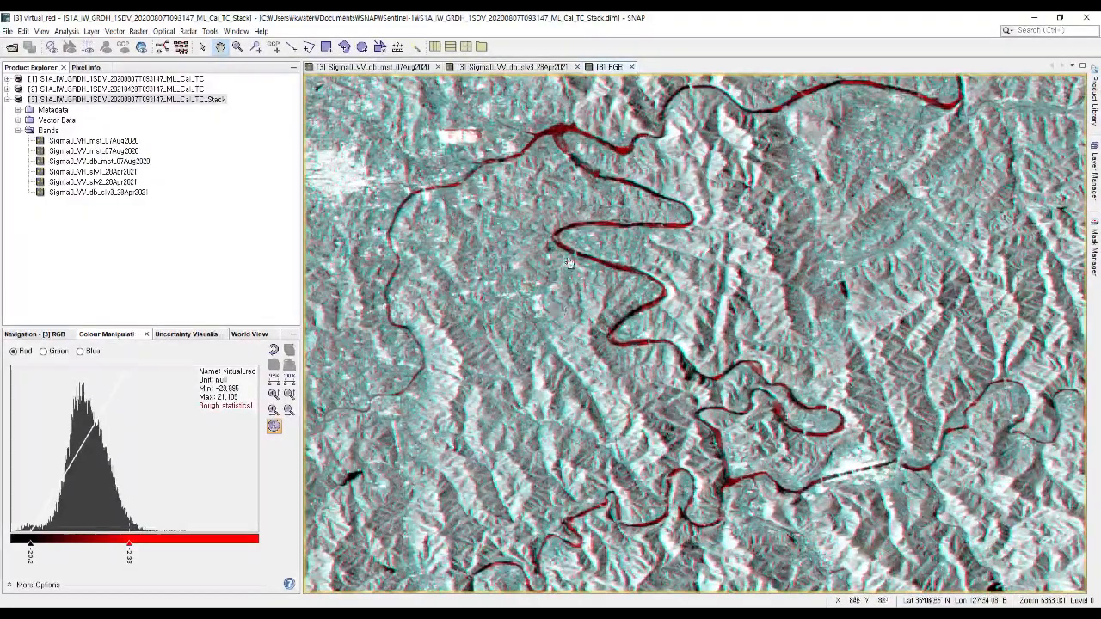
{"action": "left_click_drag", "start_coordinate": [569, 264], "coordinate": [646, 378]}
{"action": "scroll", "coordinate": [642, 268], "scroll_direction": "down", "scroll_amount": 1}
{"action": "scroll", "coordinate": [642, 269], "scroll_direction": "up", "scroll_amount": 4}
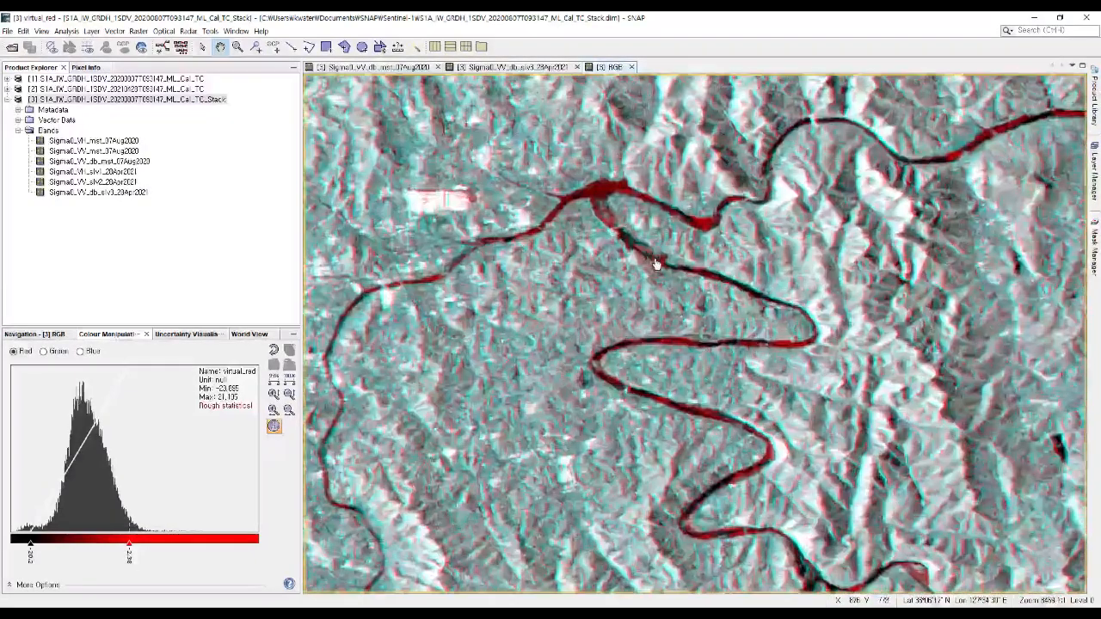
{"action": "left_click_drag", "start_coordinate": [634, 269], "coordinate": [677, 398]}
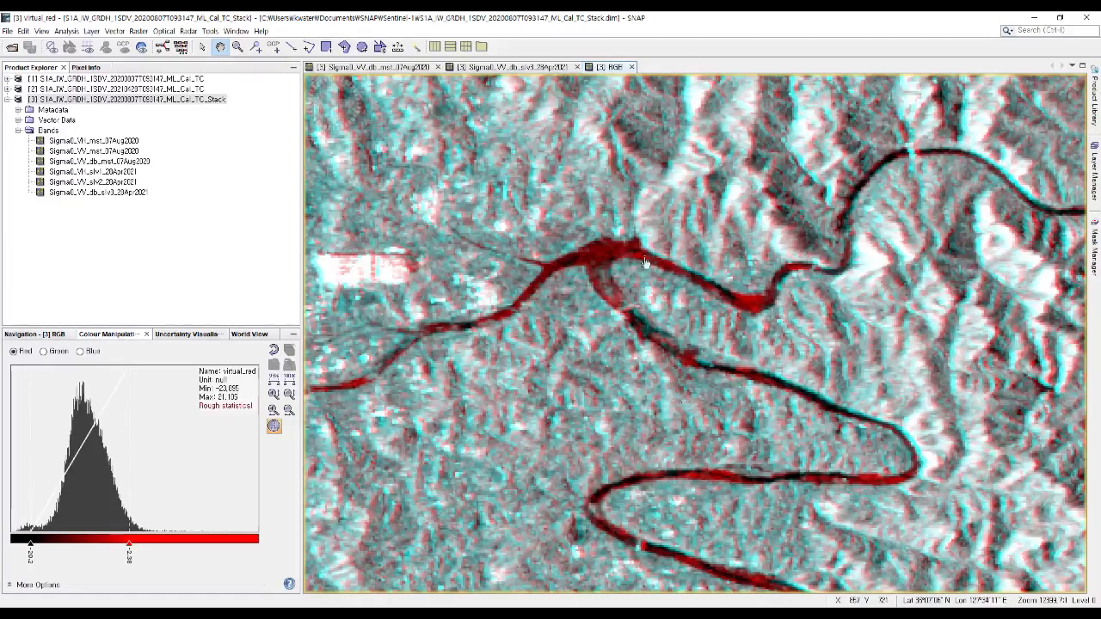
{"action": "scroll", "coordinate": [675, 352], "scroll_direction": "down", "scroll_amount": 5}
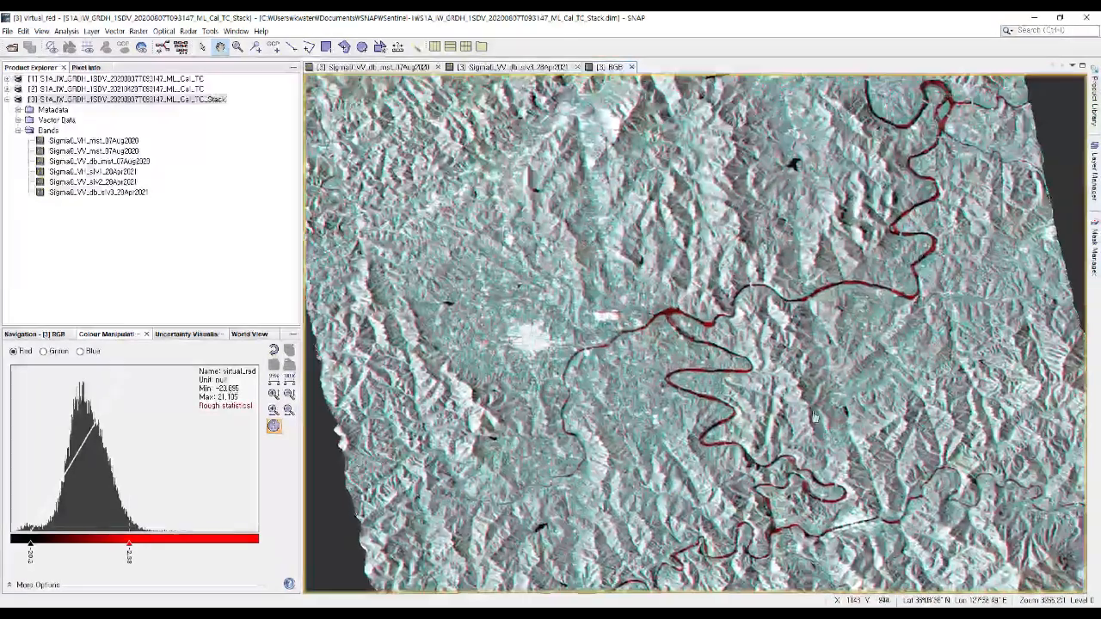
{"action": "left_click_drag", "start_coordinate": [827, 433], "coordinate": [769, 338]}
{"action": "left_click_drag", "start_coordinate": [745, 423], "coordinate": [750, 357]}
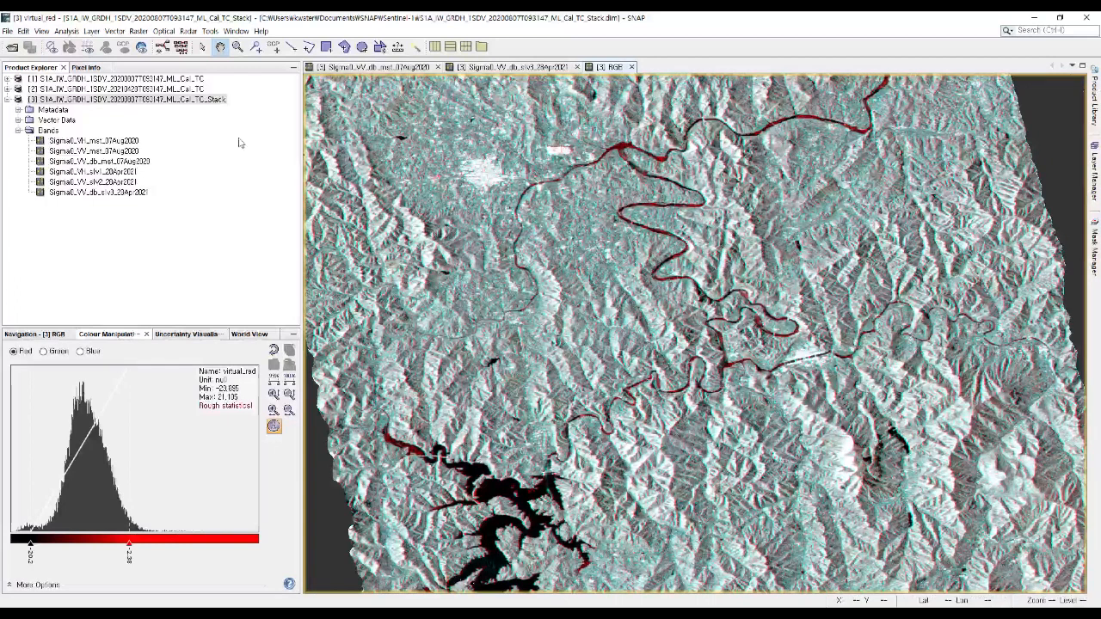
Export the stack product as a GeoTIFF into the Sentinel-1 folder, shortening the file name to S1A_IW_GRDH_1SDV_Stack.tif
{"action": "left_click", "coordinate": [6, 31]}
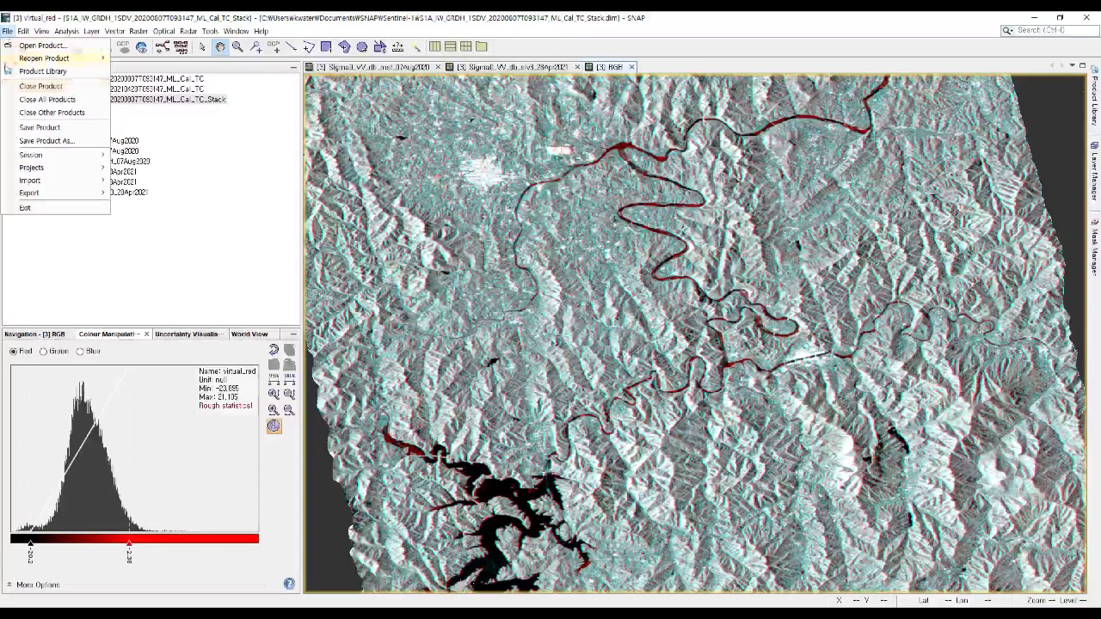
{"action": "mouse_move", "coordinate": [35, 194]}
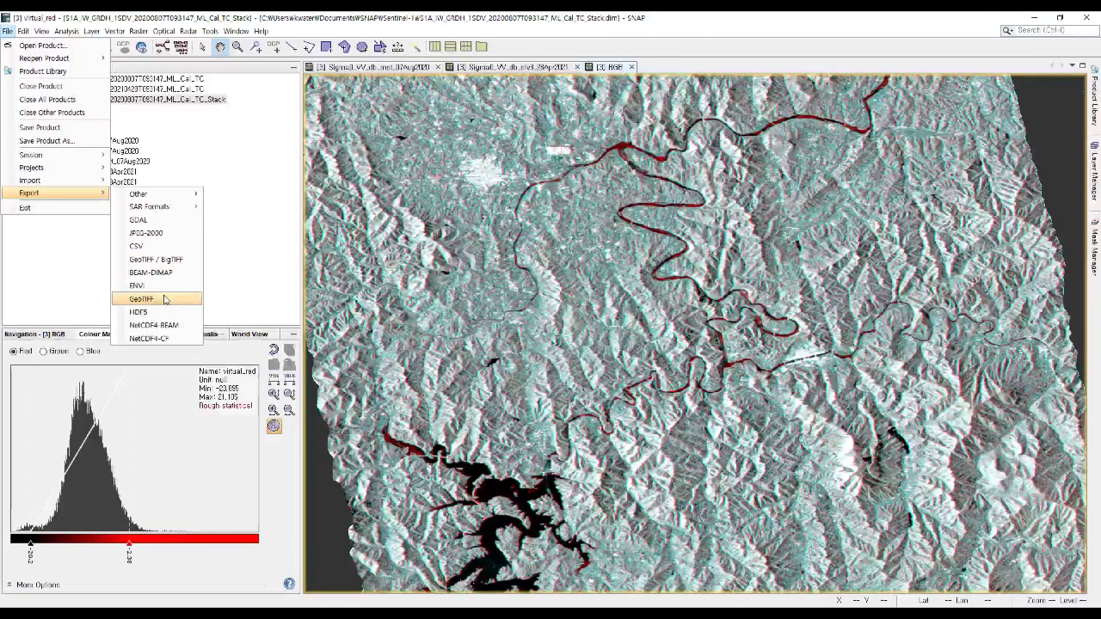
{"action": "left_click", "coordinate": [142, 299]}
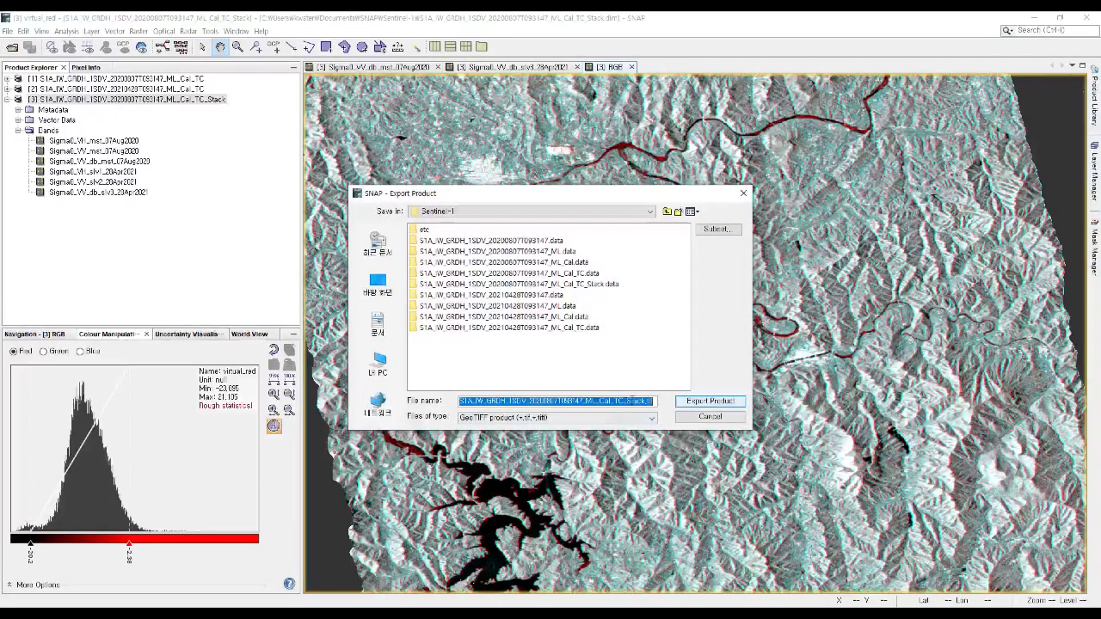
{"action": "left_click", "coordinate": [632, 401]}
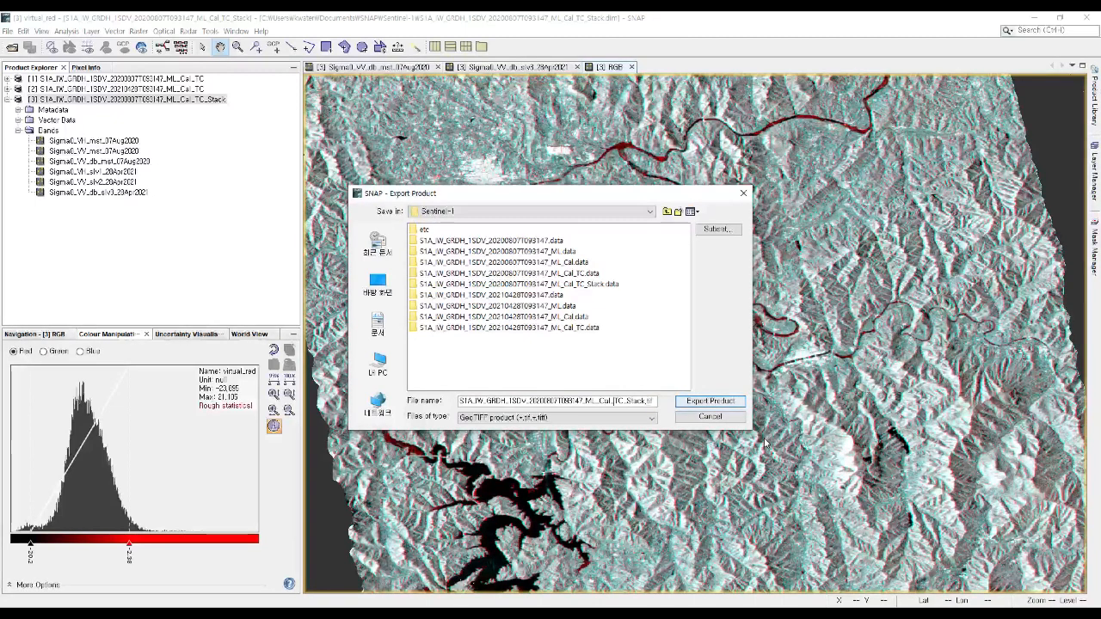
{"action": "key", "text": "BackSpace"}
{"action": "key", "text": "BackSpace"}
{"action": "key", "text": "BackSpace"}
{"action": "key", "text": "BackSpace"}
{"action": "key", "text": "BackSpace"}
{"action": "key", "text": "BackSpace"}
{"action": "key", "text": "BackSpace"}
{"action": "key", "text": "BackSpace"}
{"action": "key", "text": "BackSpace"}
{"action": "key", "text": "BackSpace"}
{"action": "key", "text": "BackSpace"}
{"action": "key", "text": "BackSpace"}
{"action": "key", "text": "BackSpace"}
{"action": "key", "text": "BackSpace"}
{"action": "key", "text": "BackSpace"}
{"action": "key", "text": "BackSpace"}
{"action": "key", "text": "BackSpace"}
{"action": "key", "text": "BackSpace"}
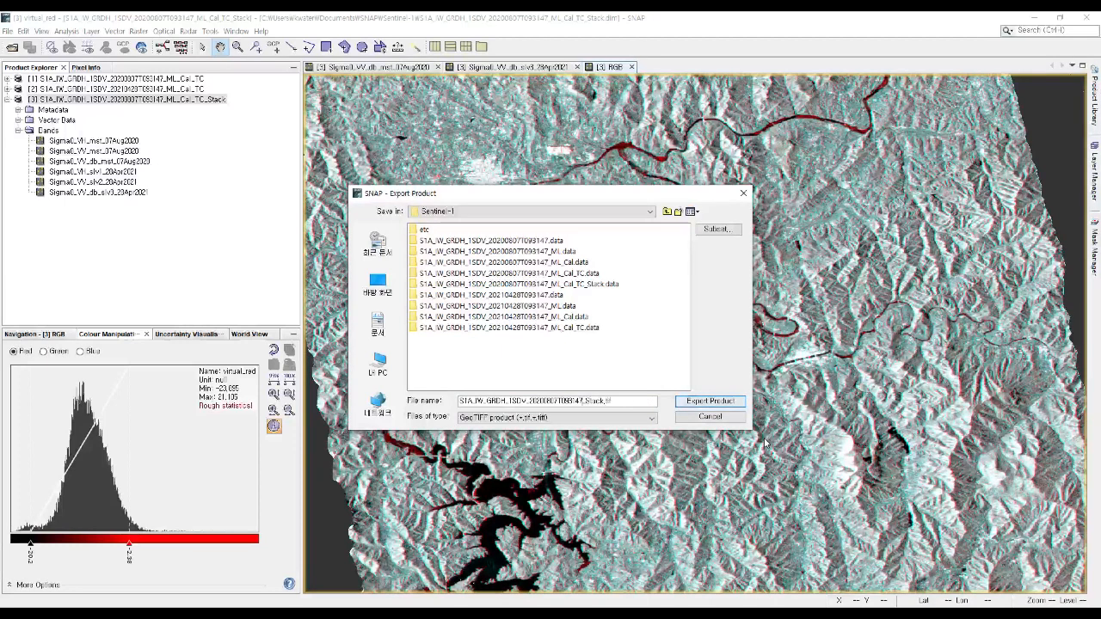
{"action": "key", "text": "BackSpace"}
{"action": "key", "text": "BackSpace"}
{"action": "key", "text": "BackSpace"}
{"action": "key", "text": "BackSpace"}
{"action": "key", "text": "BackSpace"}
{"action": "key", "text": "BackSpace"}
{"action": "key", "text": "BackSpace"}
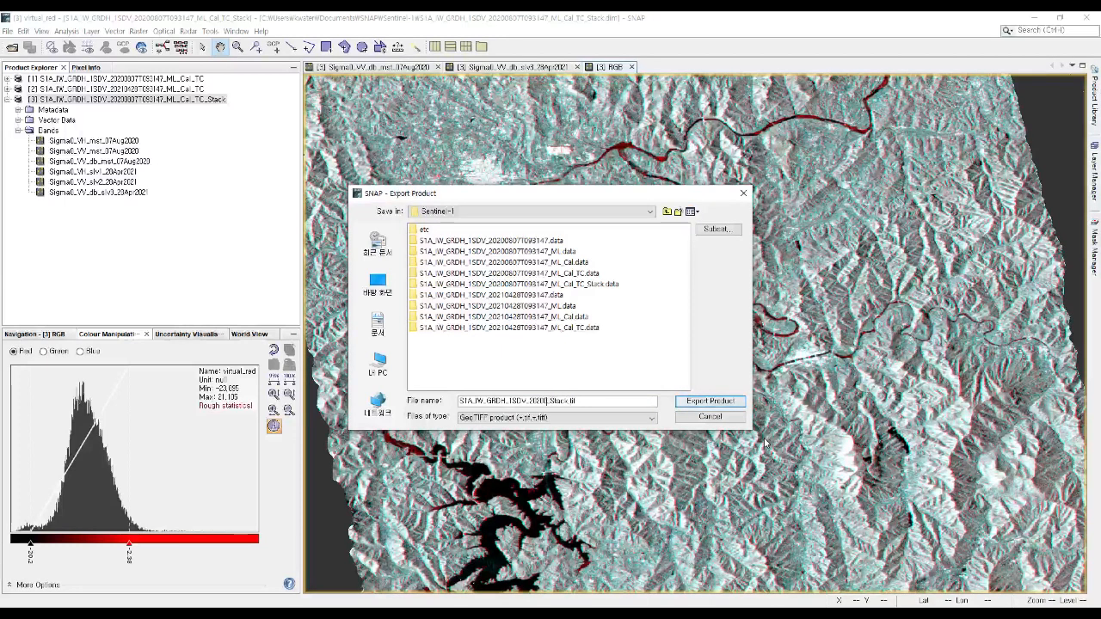
{"action": "key", "text": "BackSpace"}
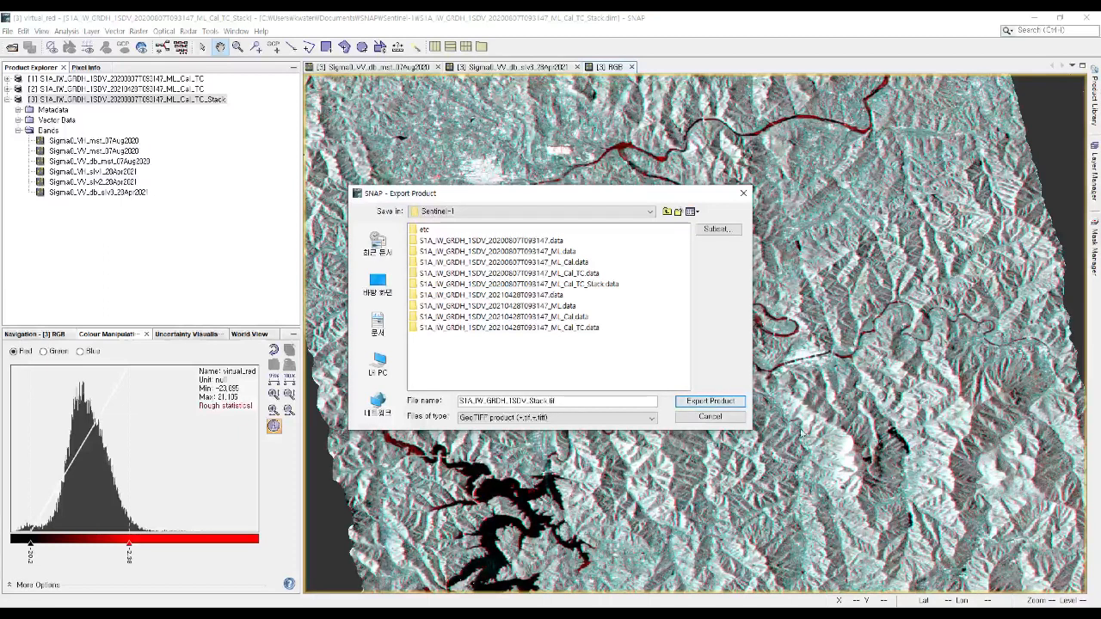
{"action": "left_click", "coordinate": [723, 401]}
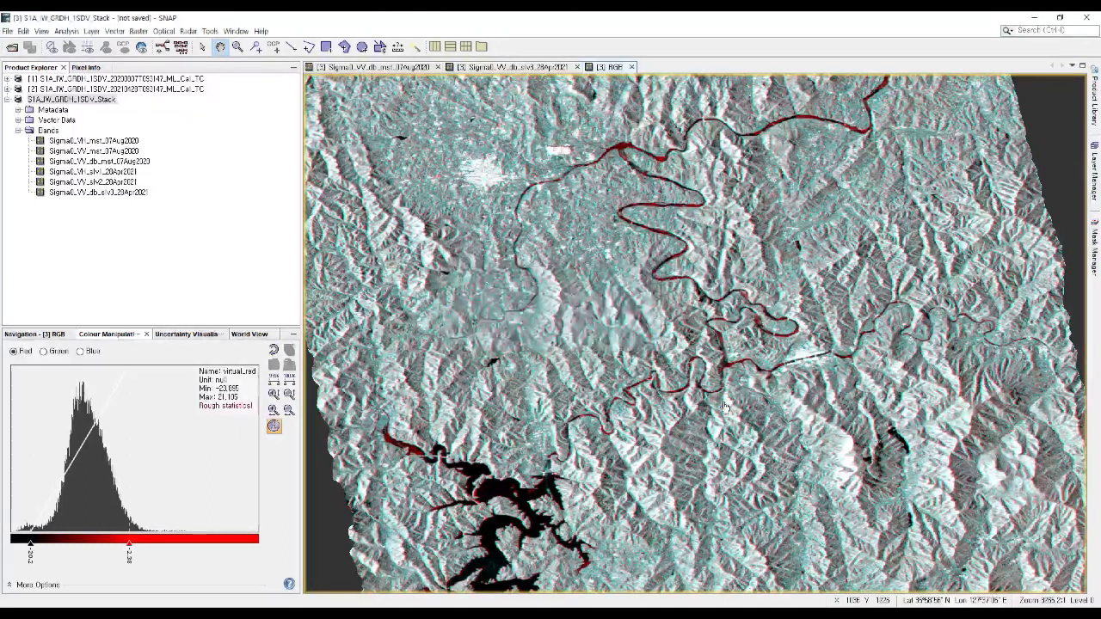
Start exporting the RGB view as a Google Earth KMZ and choose the Sentinel-1 folder inside the desktop's SNAP folder
{"action": "right_click", "coordinate": [607, 351]}
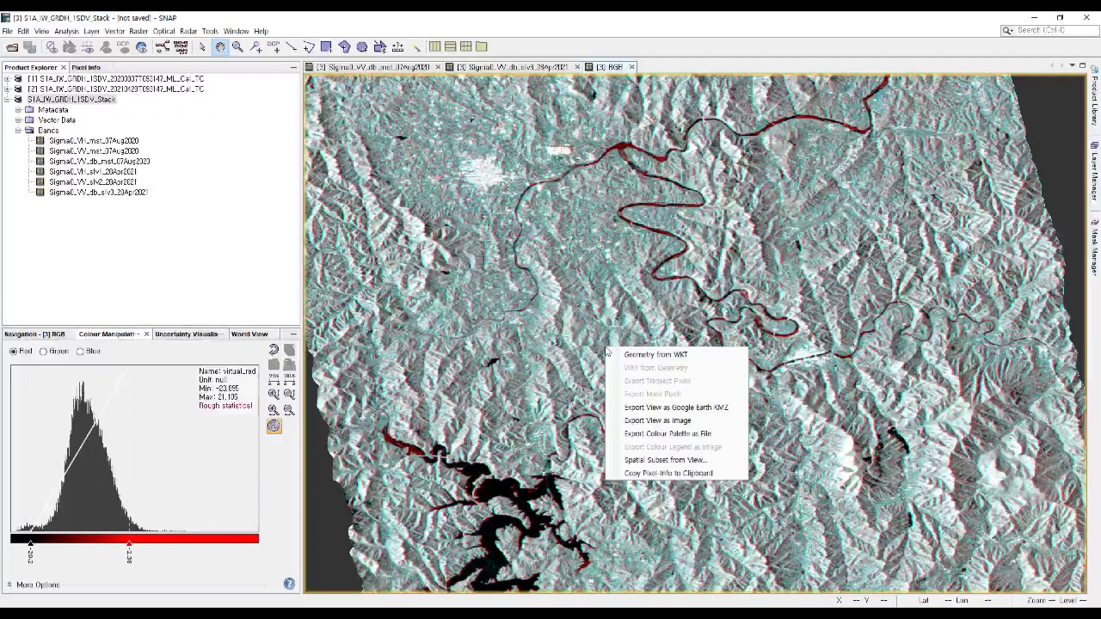
{"action": "right_click", "coordinate": [578, 334]}
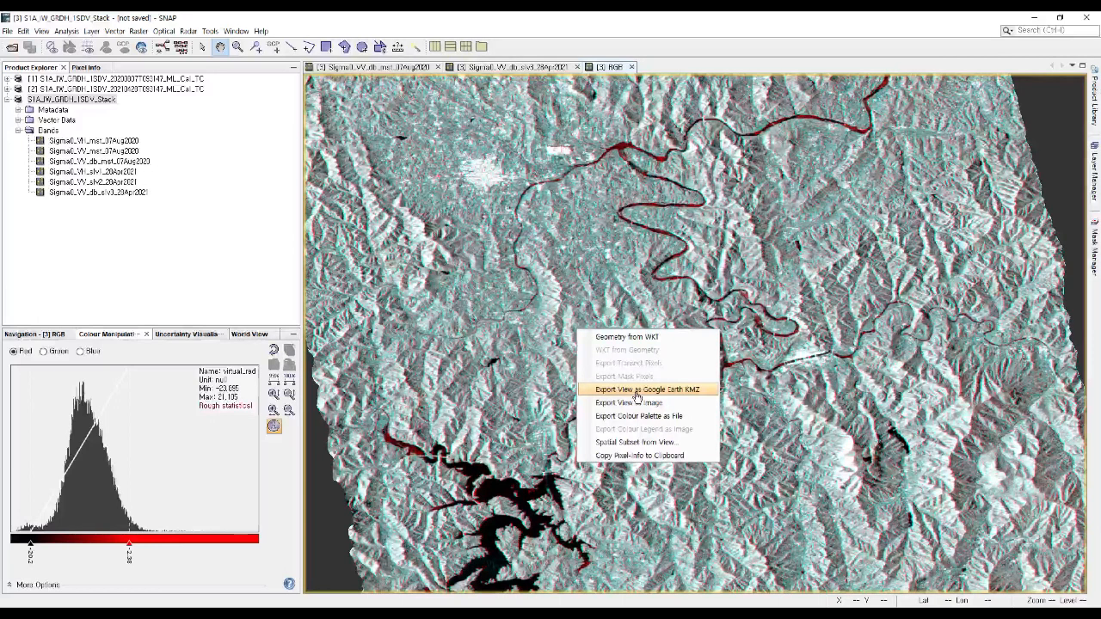
{"action": "left_click", "coordinate": [639, 393]}
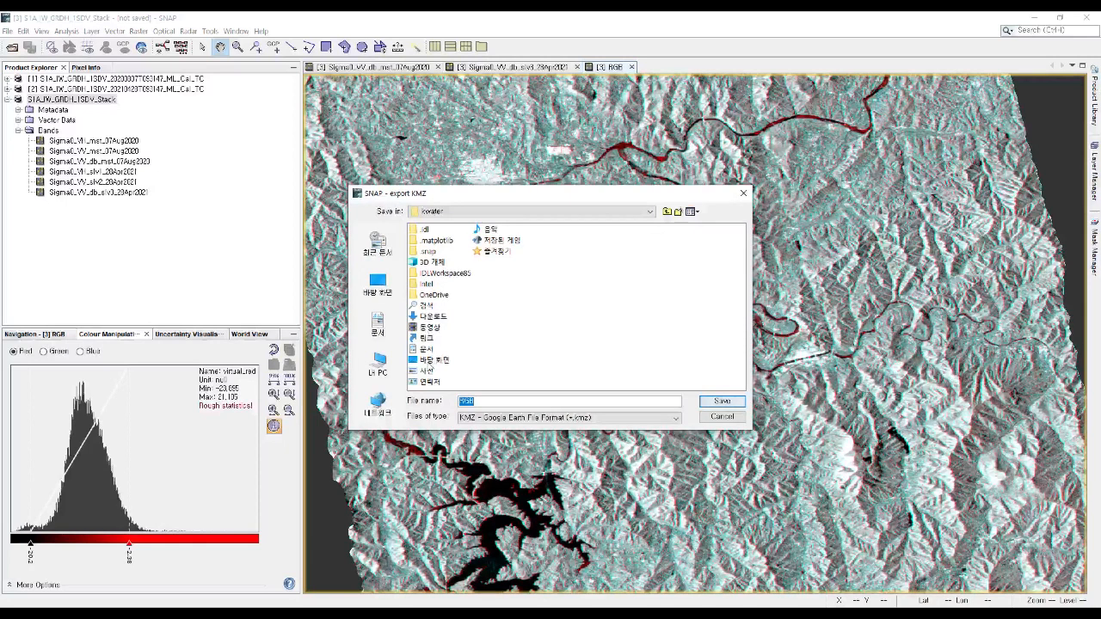
{"action": "left_click", "coordinate": [430, 361]}
{"action": "double_click", "coordinate": [430, 362]}
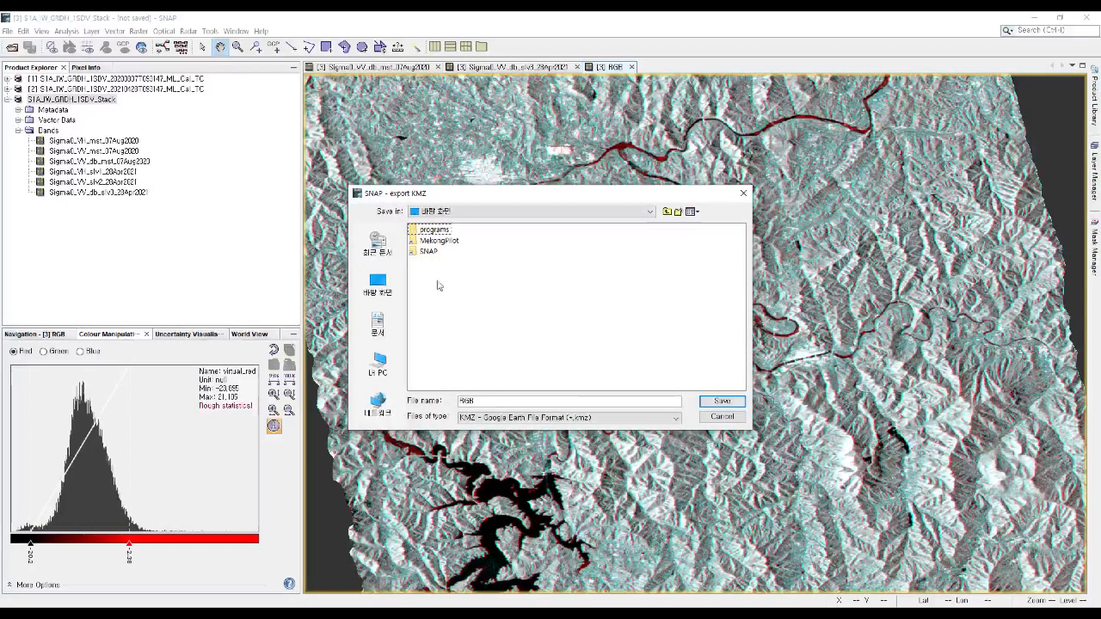
{"action": "left_click", "coordinate": [429, 251]}
{"action": "double_click", "coordinate": [429, 251]}
{"action": "left_click", "coordinate": [438, 231]}
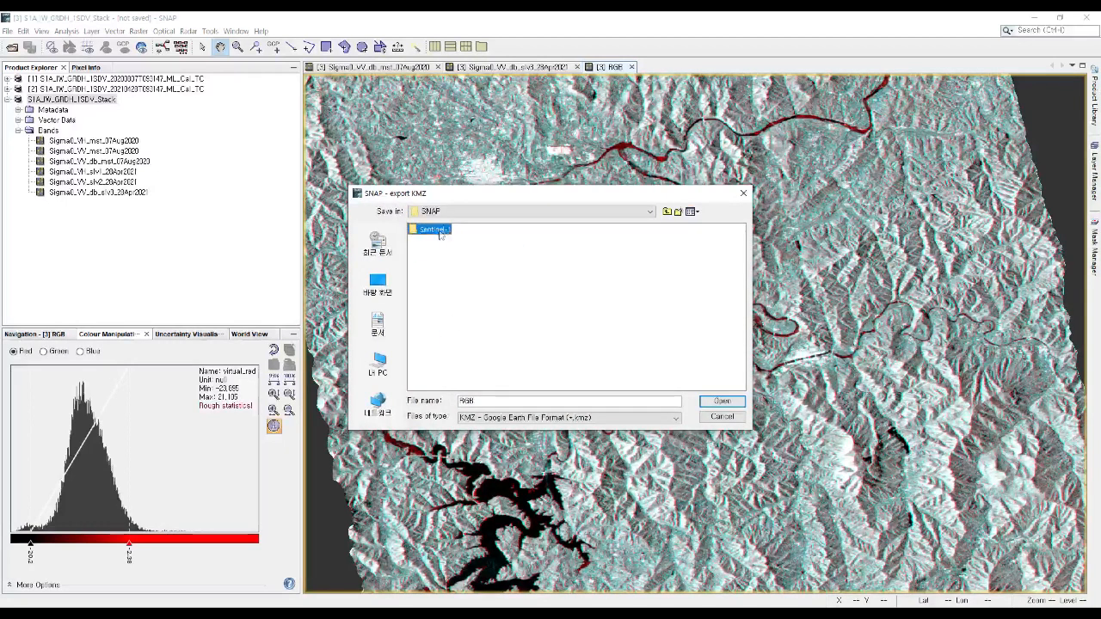
{"action": "double_click", "coordinate": [438, 231]}
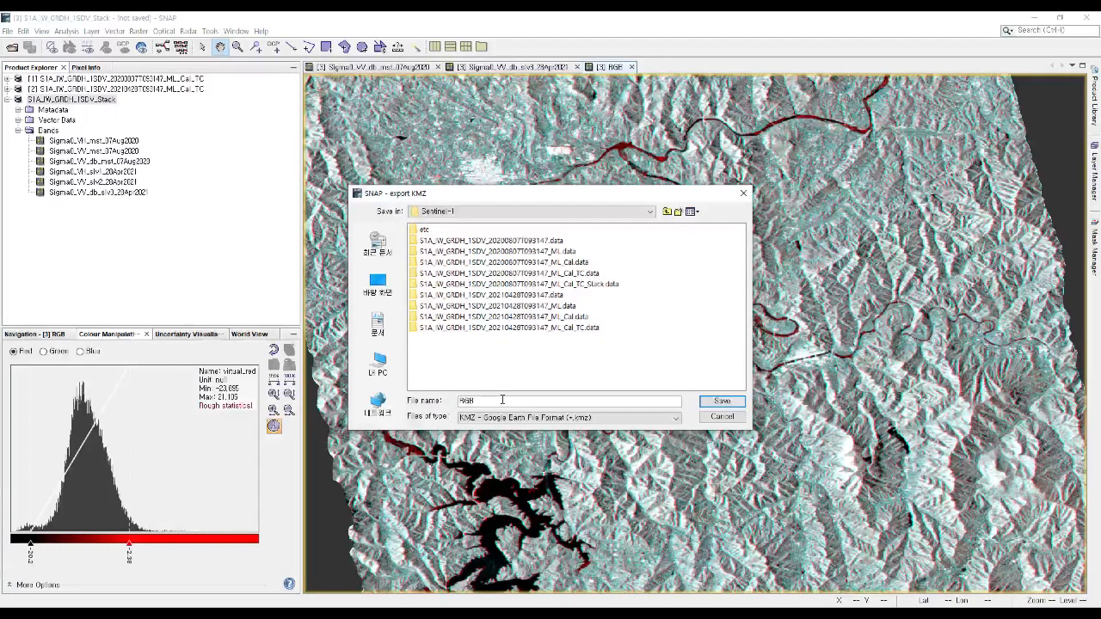
Name the Google Earth KMZ export Flood Map and save it in the Sentinel-1 folder
{"action": "left_click", "coordinate": [502, 400]}
{"action": "key", "text": "BackSpace"}
{"action": "key", "text": "BackSpace"}
{"action": "key", "text": "BackSpace"}
{"action": "type", "text": "Flood Map"}
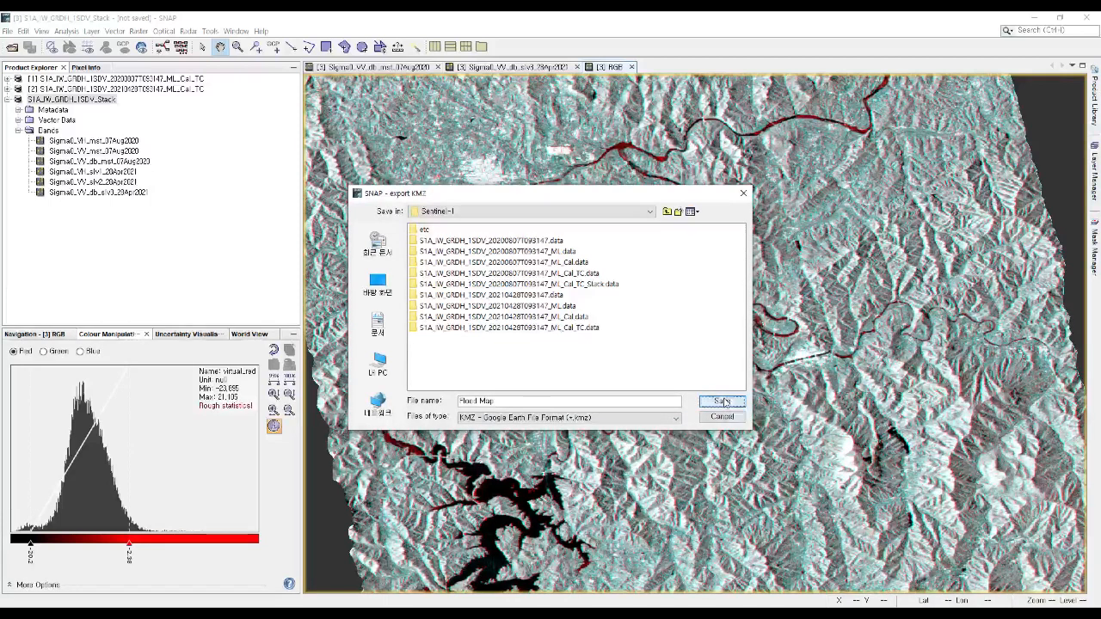
{"action": "left_click", "coordinate": [722, 401]}
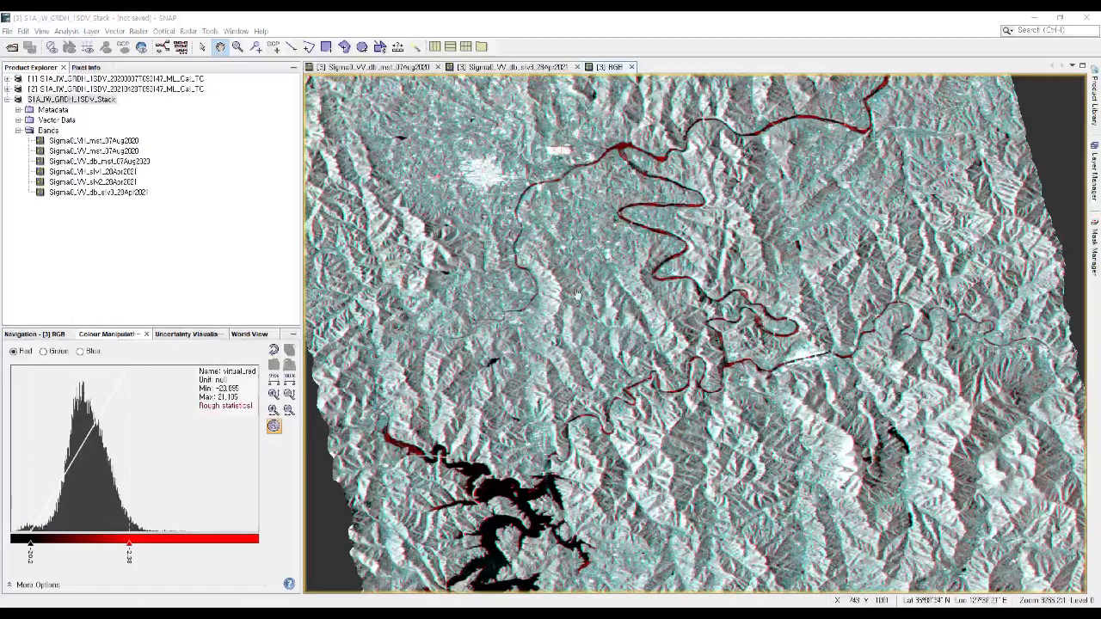
{"action": "left_click", "coordinate": [8, 31]}
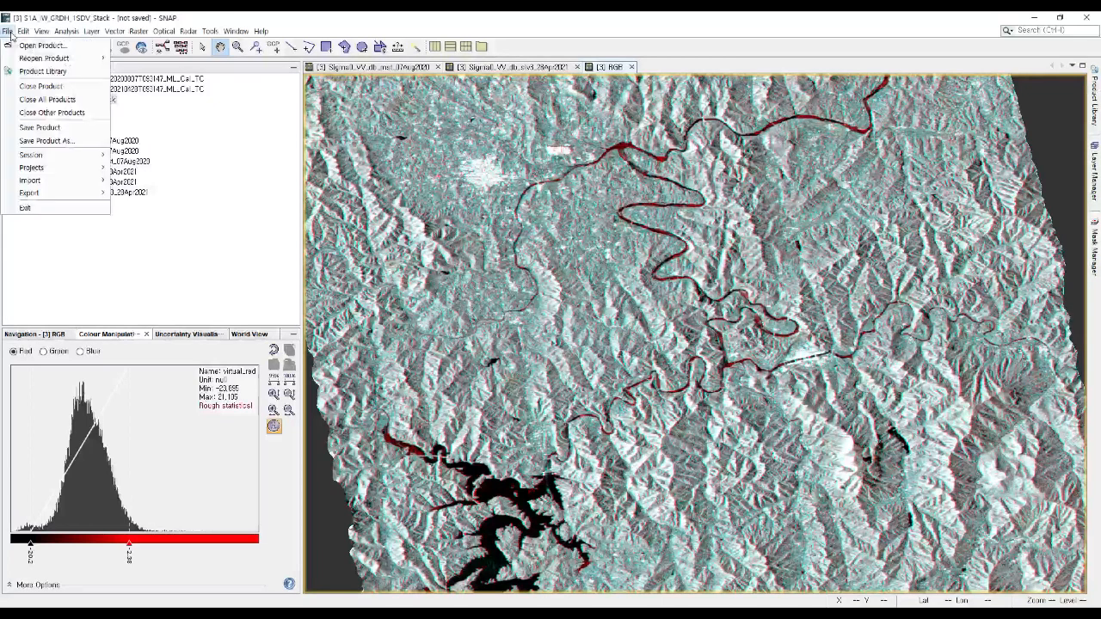
{"action": "mouse_move", "coordinate": [25, 193]}
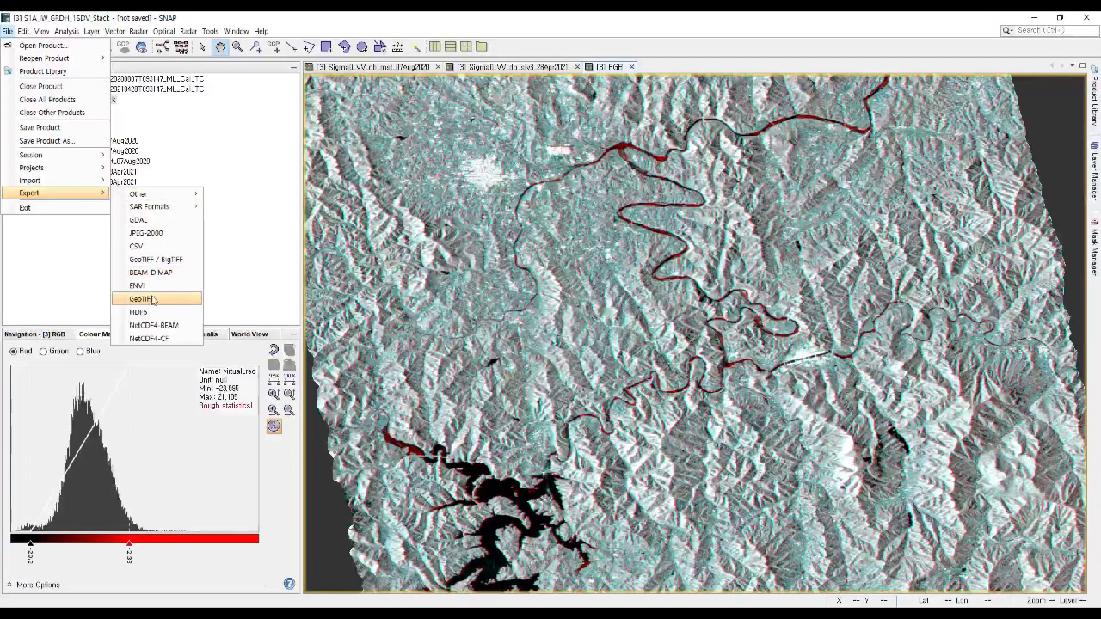
{"action": "left_click", "coordinate": [370, 17]}
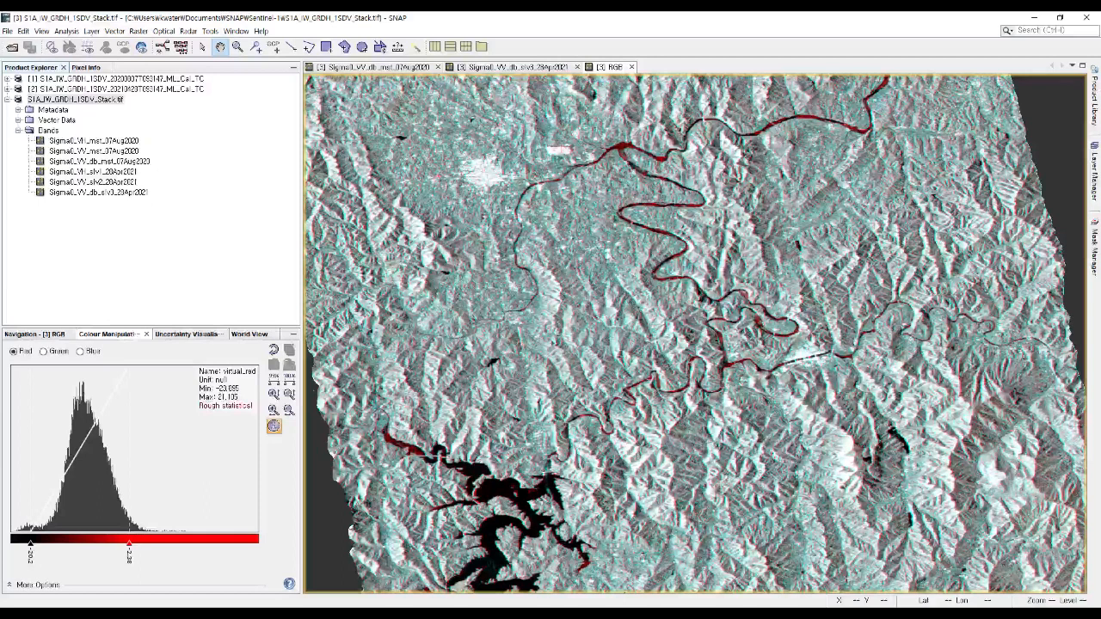
Save the S1A_IW_GRDH_1SDV_Stack.tif product
{"action": "left_click", "coordinate": [8, 31]}
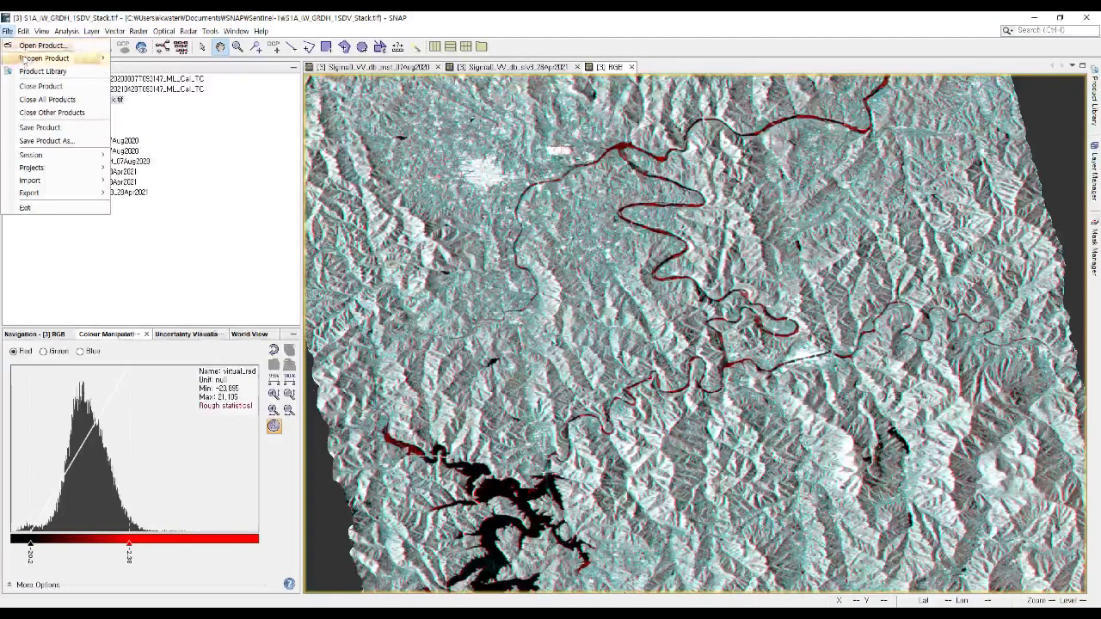
{"action": "left_click", "coordinate": [39, 127]}
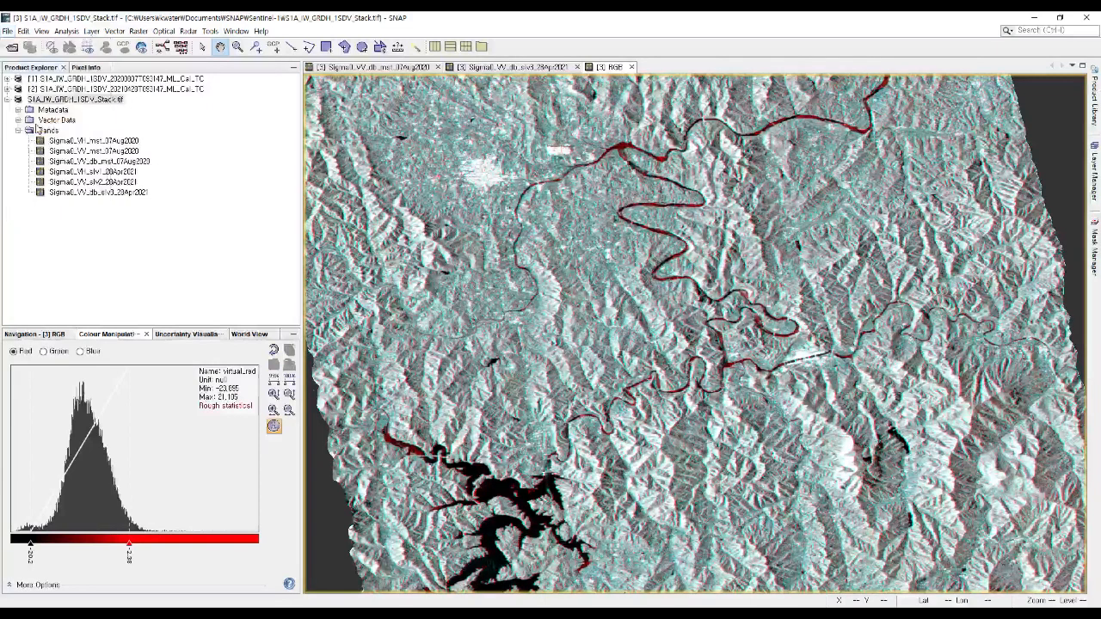